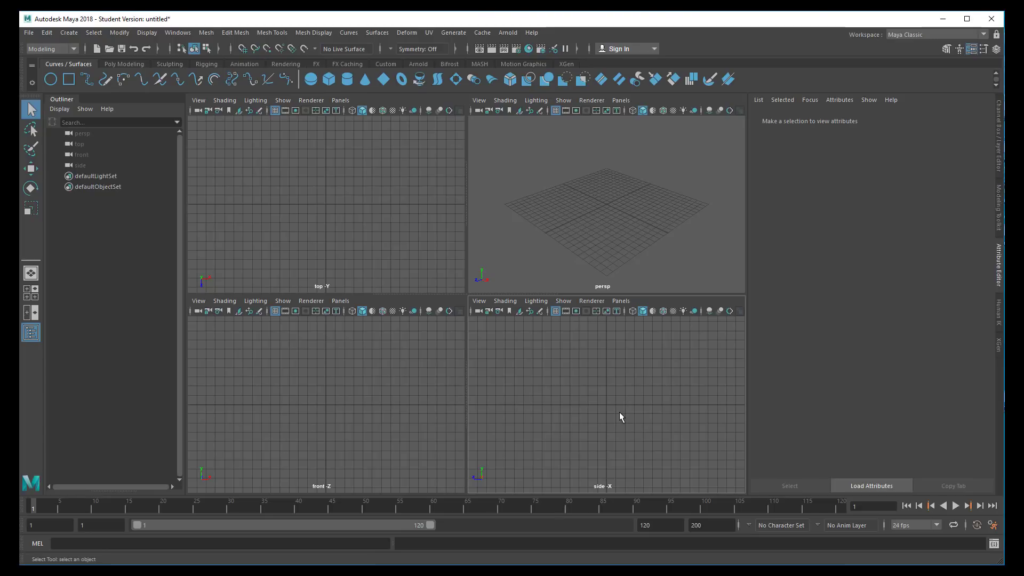
Step: Maximize the side view, return to four views, then maximize the perspective view
key(space)
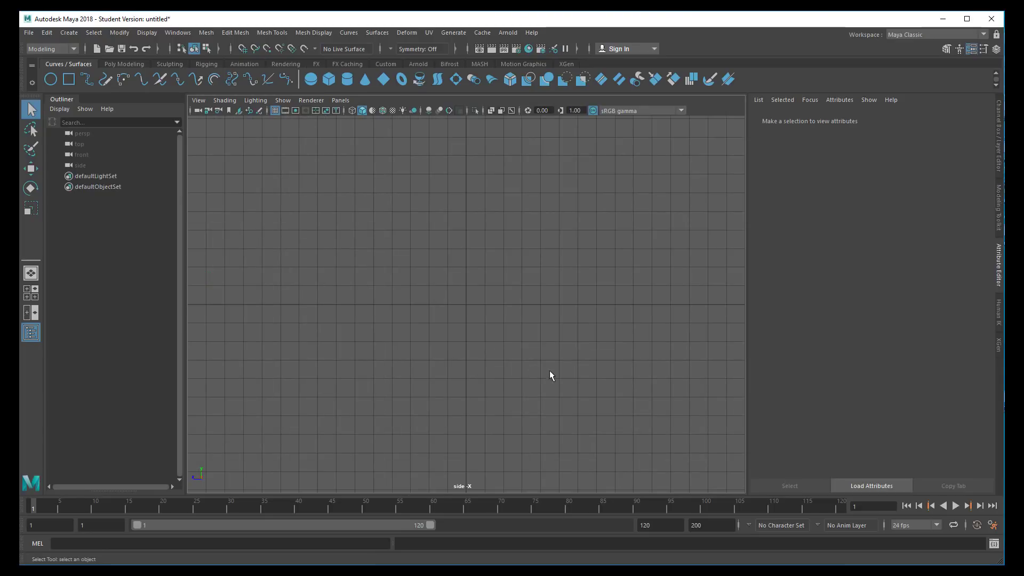
key(space)
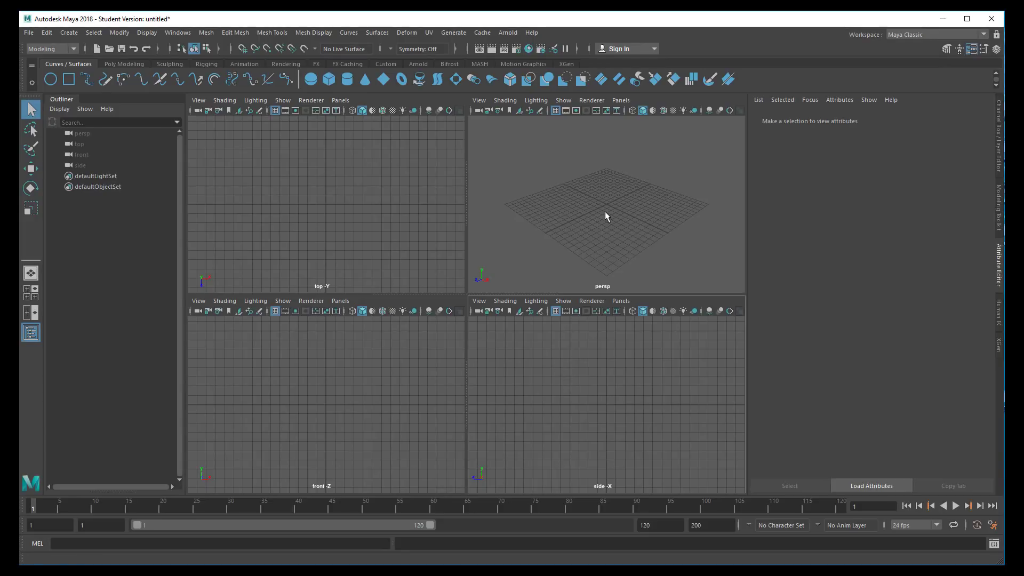
key(space)
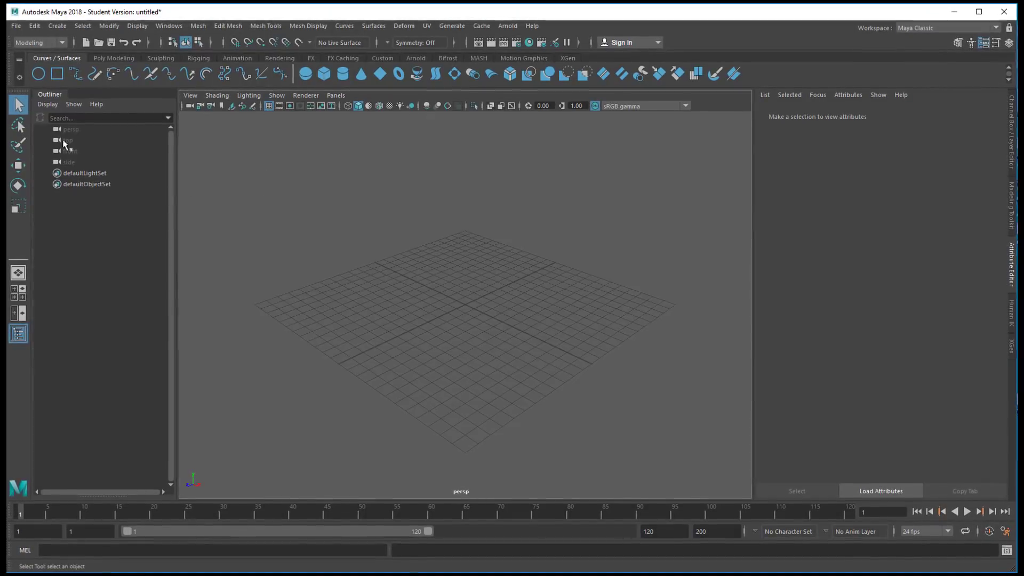
Step: Create a polygon plane, scale it far past the view edges, and hide the viewport grid
click(113, 56)
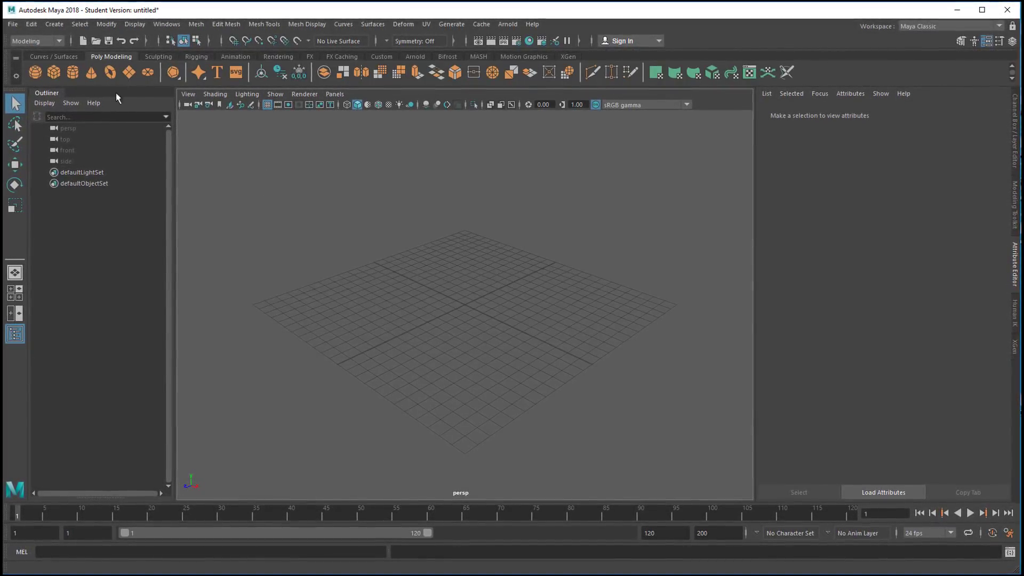
click(517, 344)
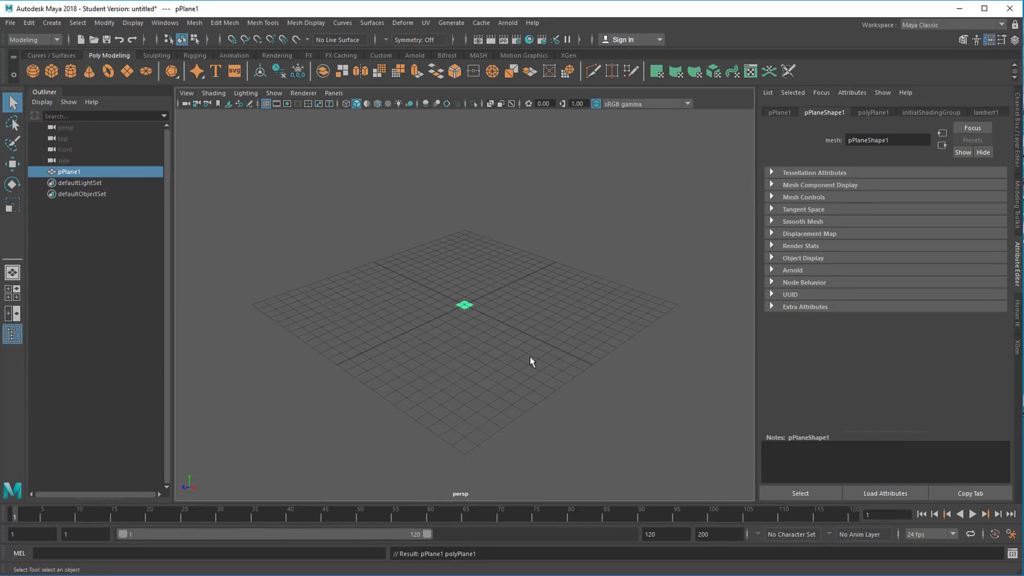
key(r)
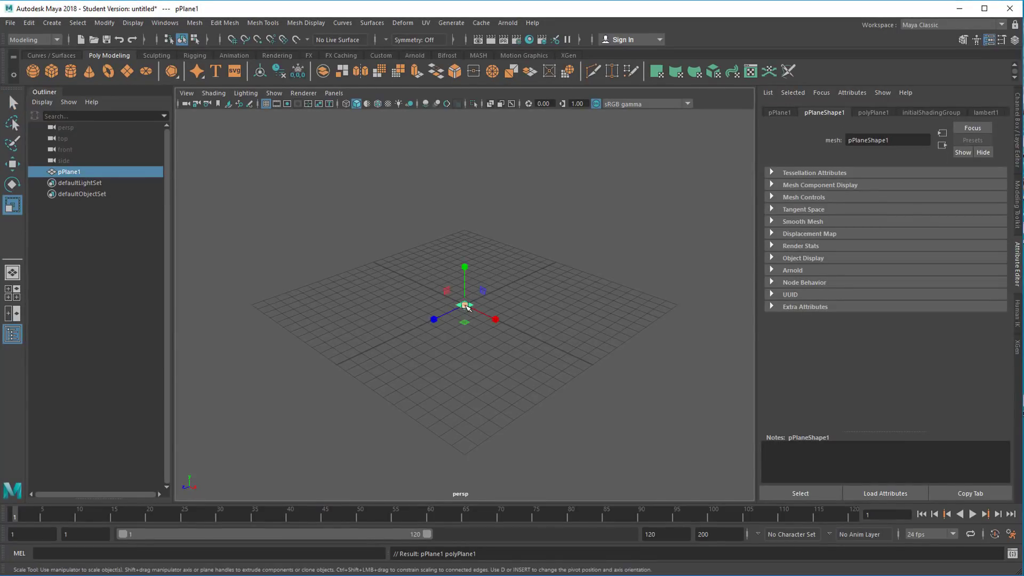
drag(465, 307, 752, 349)
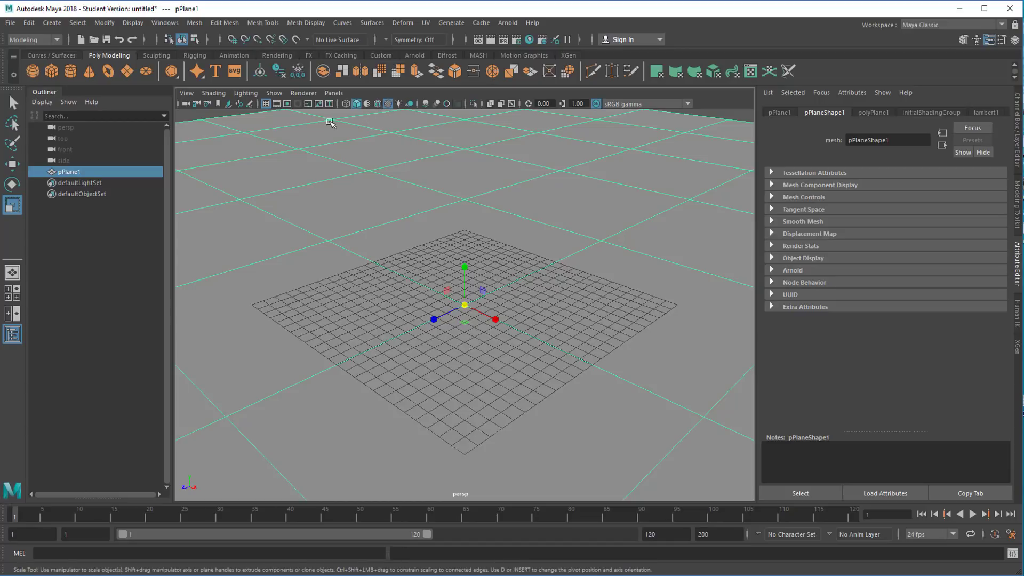
click(267, 104)
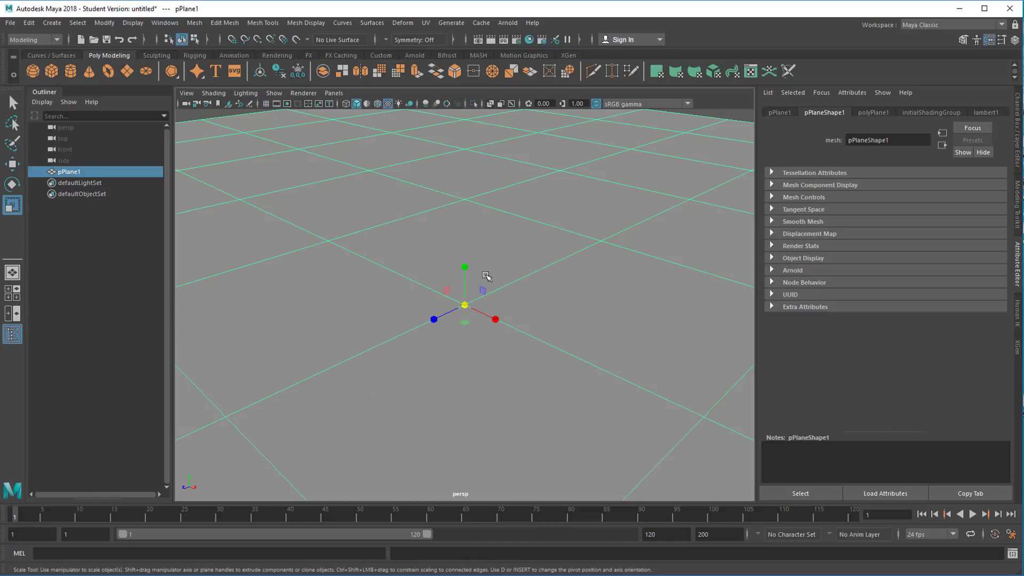
Step: Create a torus with radius 12.380, raise it slightly along Y and tilt it about X
click(107, 72)
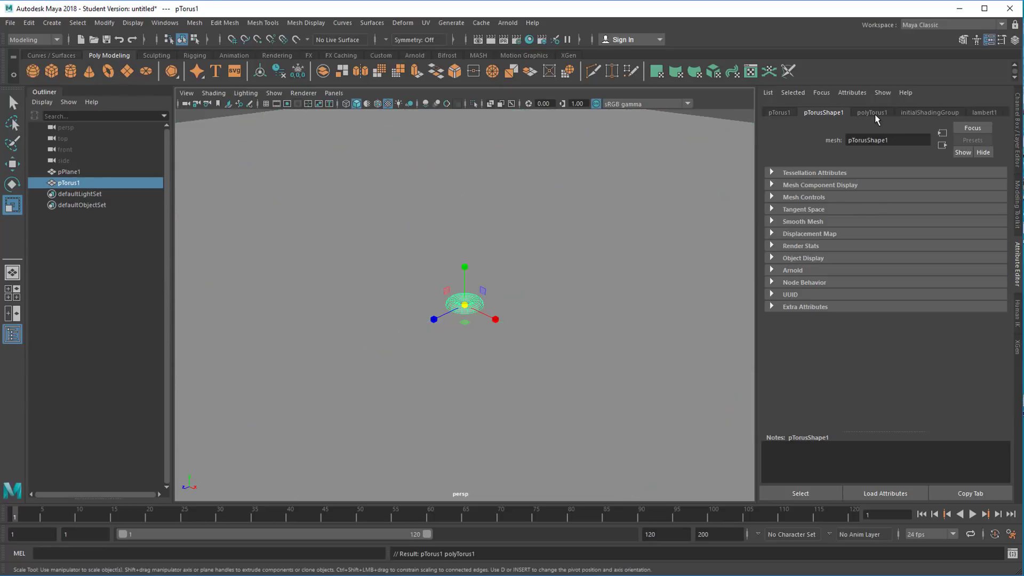
click(873, 112)
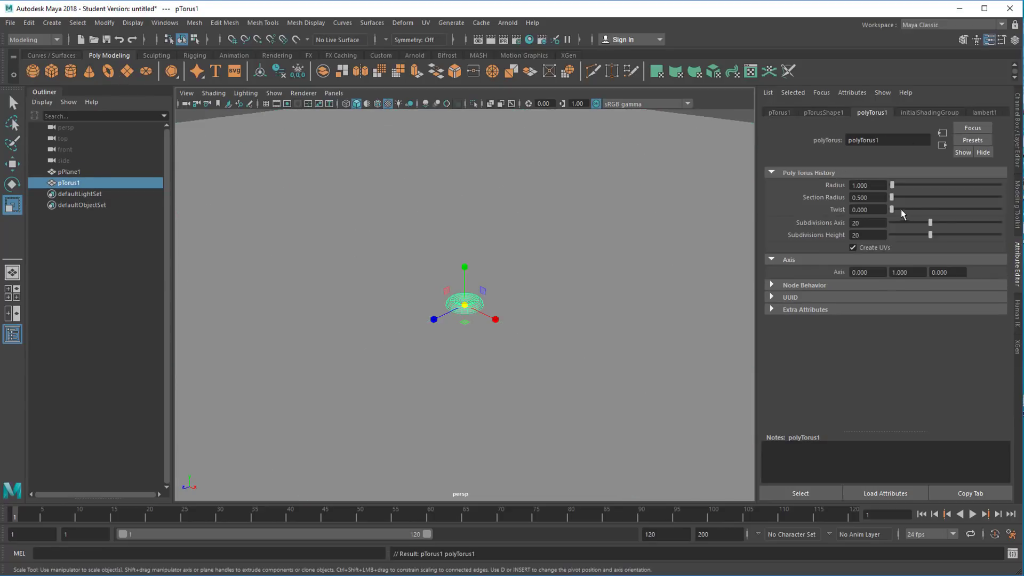
mouse_move(891, 184)
mouse_down()
mouse_move(904, 185)
mouse_move(896, 199)
mouse_up()
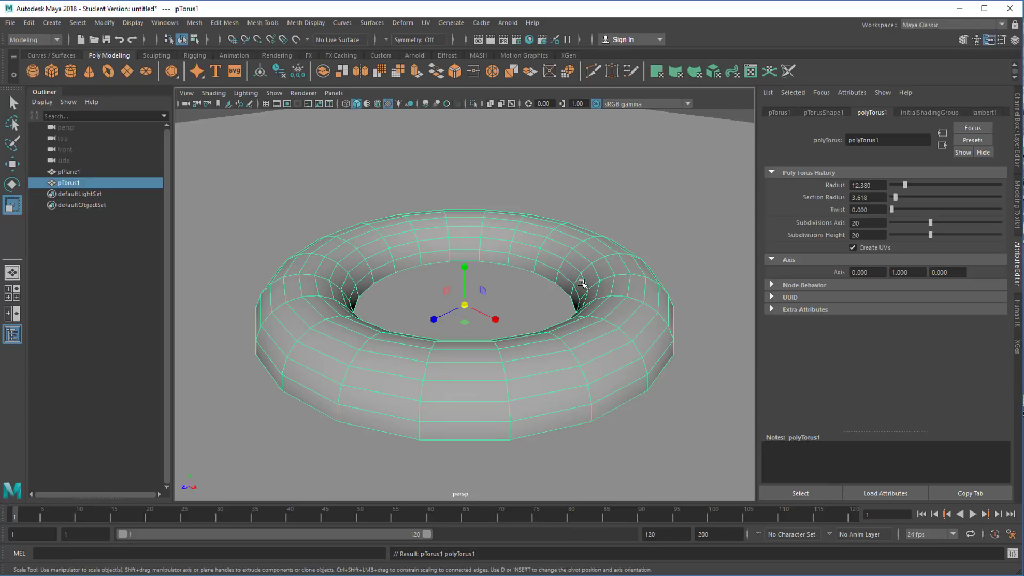
key(w)
drag(464, 282, 465, 262)
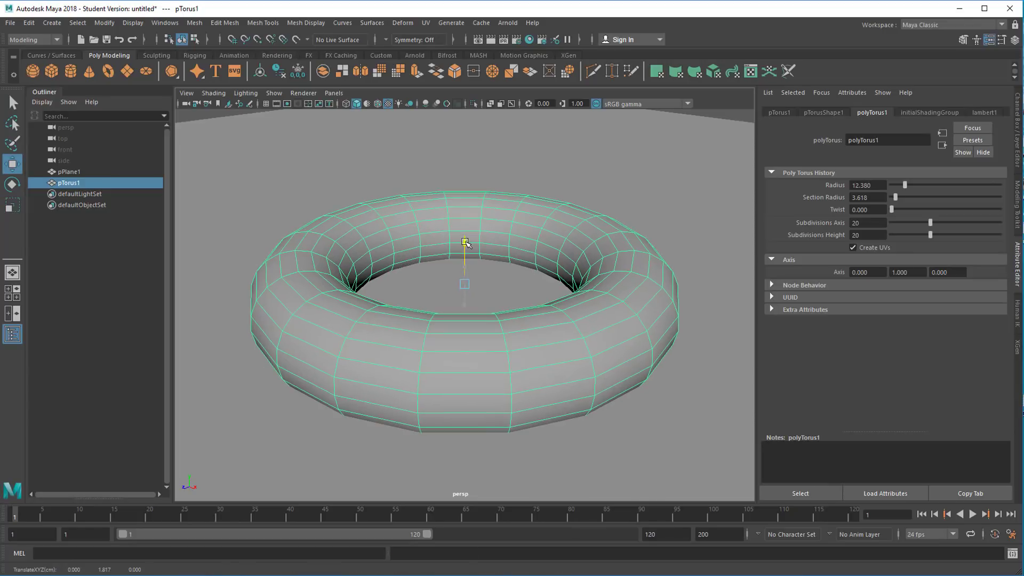
key(e)
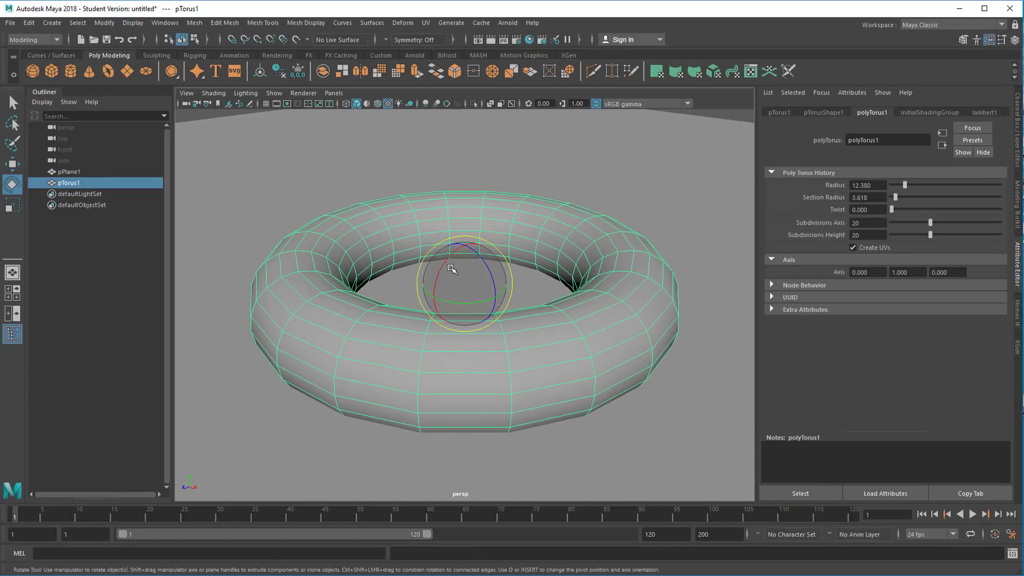
drag(450, 267, 448, 271)
mouse_move(558, 365)
alt+mouse_down()
mouse_move(598, 361)
mouse_move(574, 360)
alt+mouse_up()
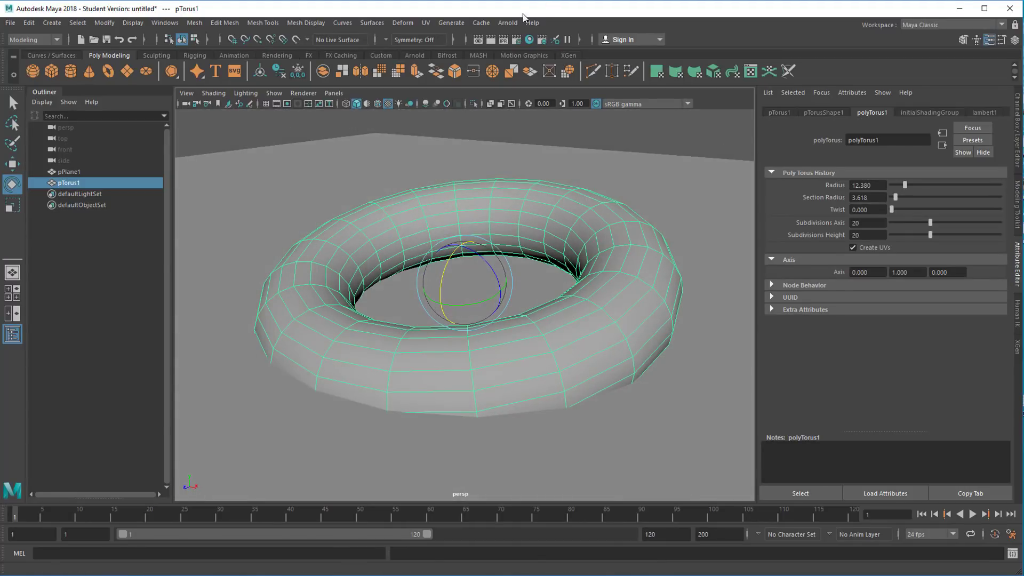
Step: Add an Arnold Physical Sky light (aiSkyDomeLight1) from the Arnold Lights menu
click(507, 23)
mouse_move(528, 79)
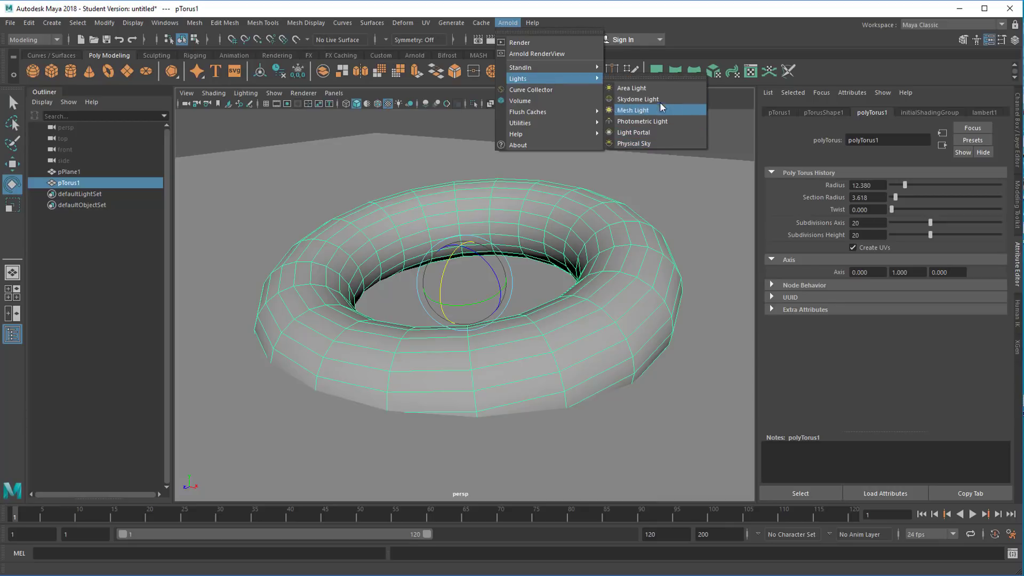
click(652, 142)
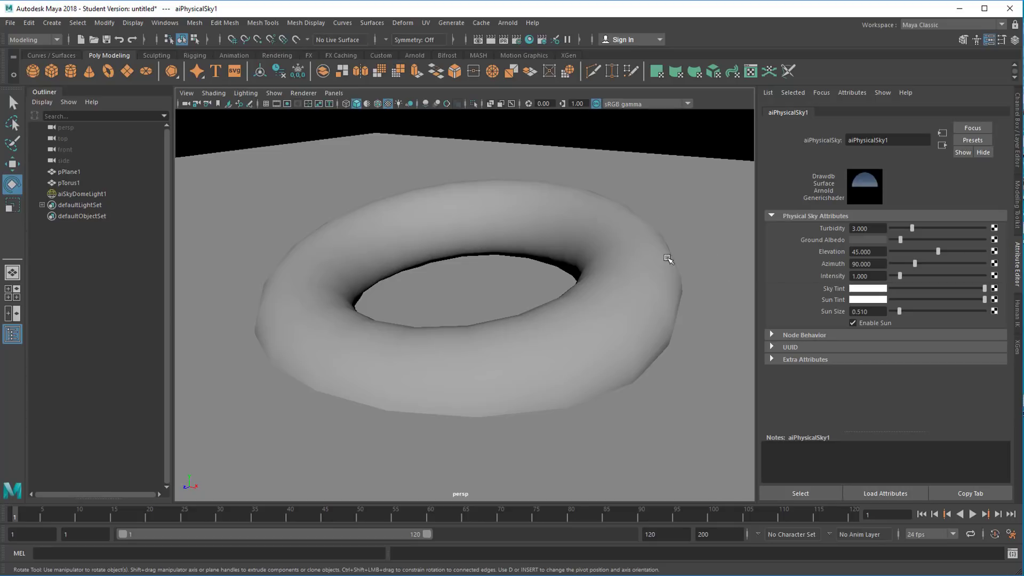
Step: Render the scene in Arnold and set sky elevation to 53.133 and intensity to 2.187
click(507, 21)
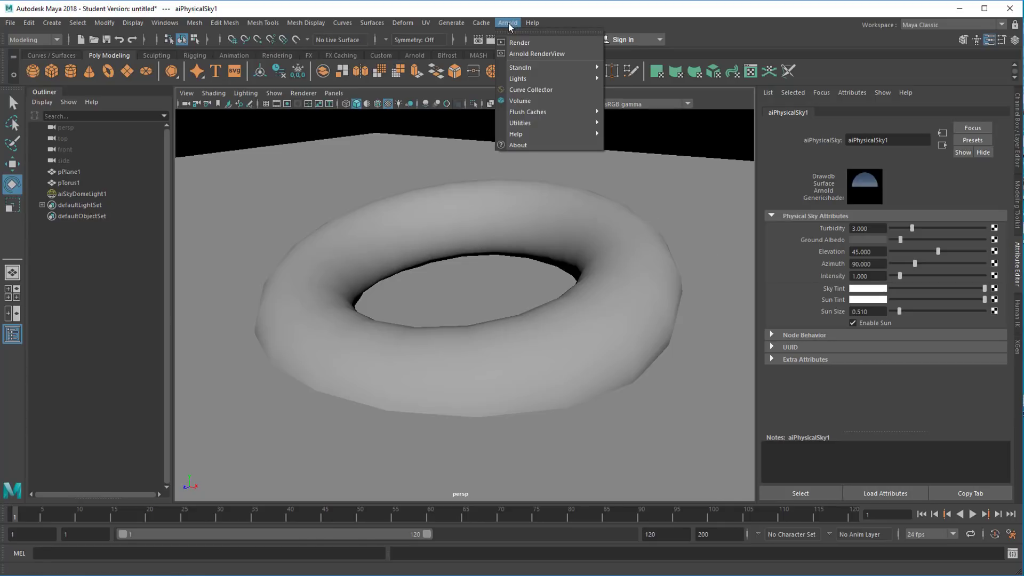
click(512, 41)
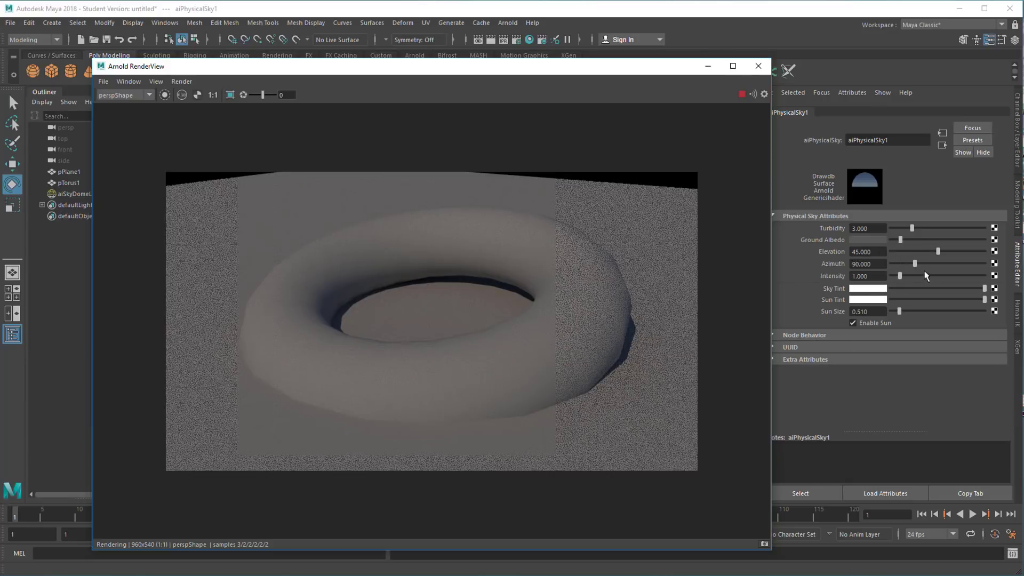
drag(938, 251, 945, 251)
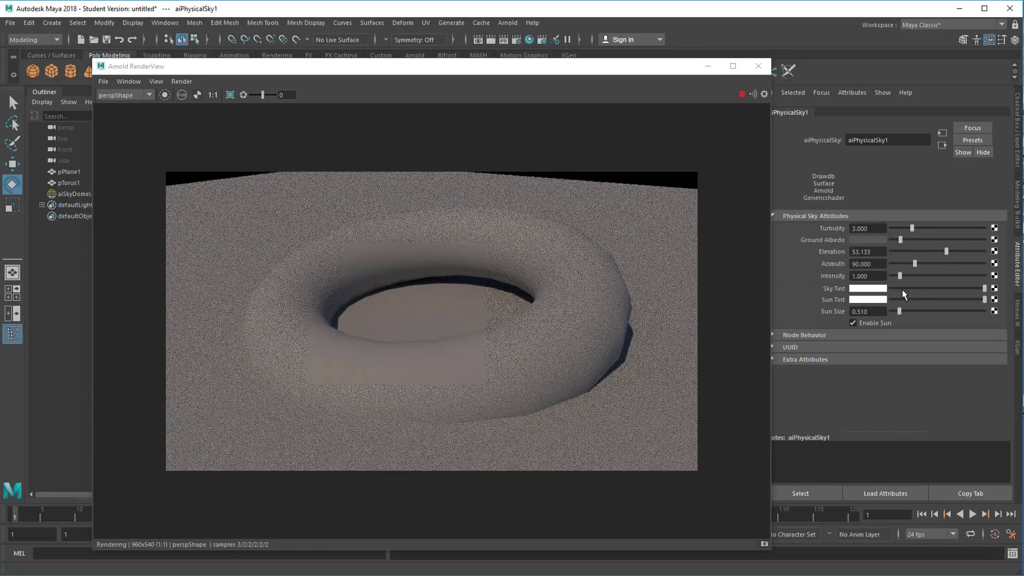
drag(900, 278, 910, 277)
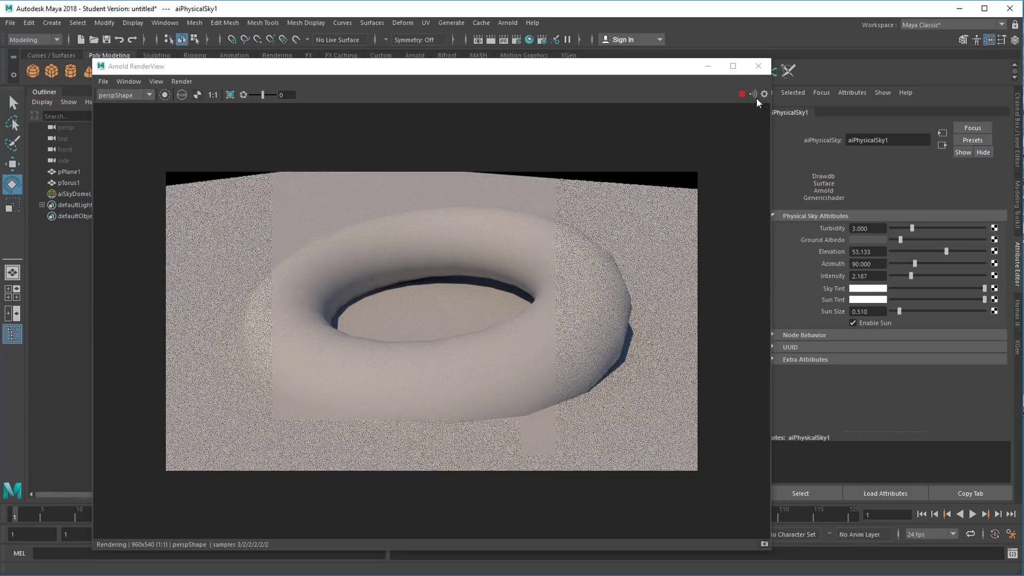
click(758, 66)
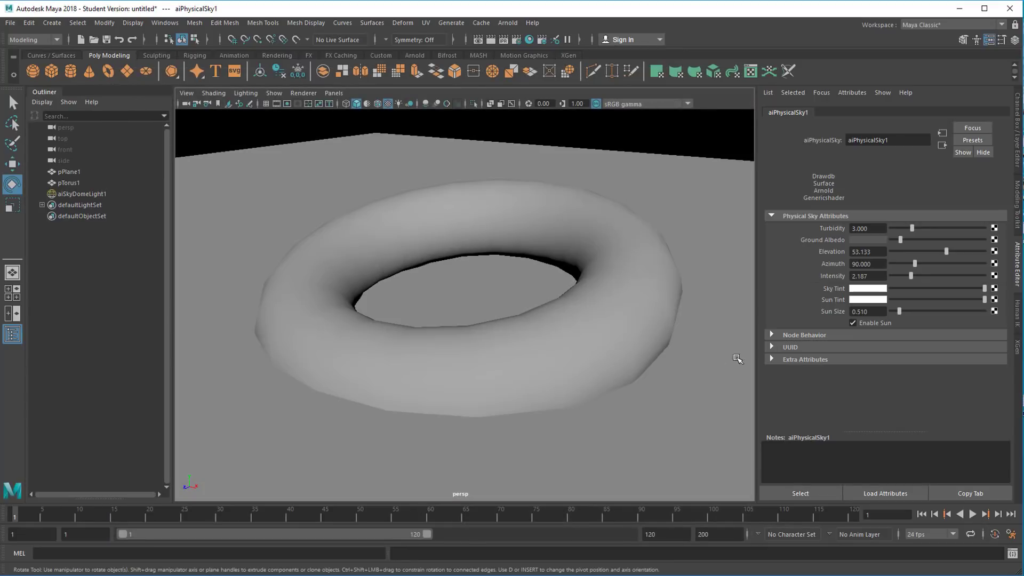
Step: Select the torus, browse the XGen shelf's Generate options, and open the XGen Editor
click(623, 305)
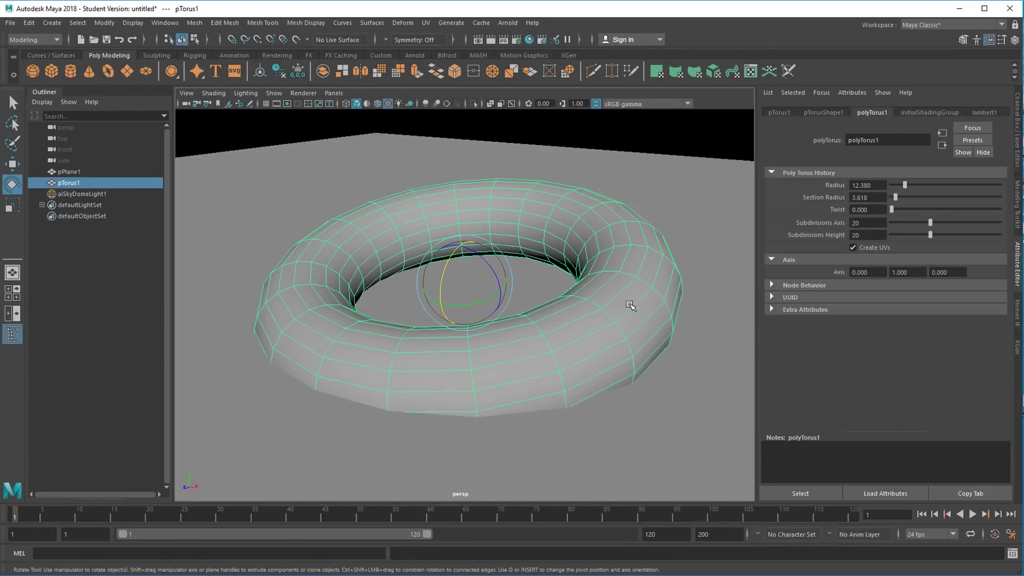
key(q)
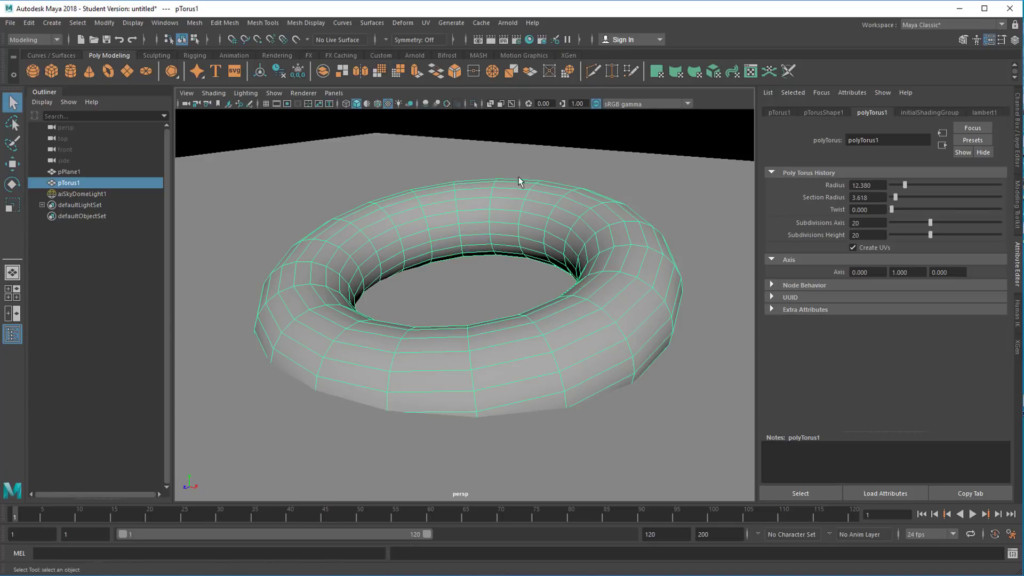
click(568, 55)
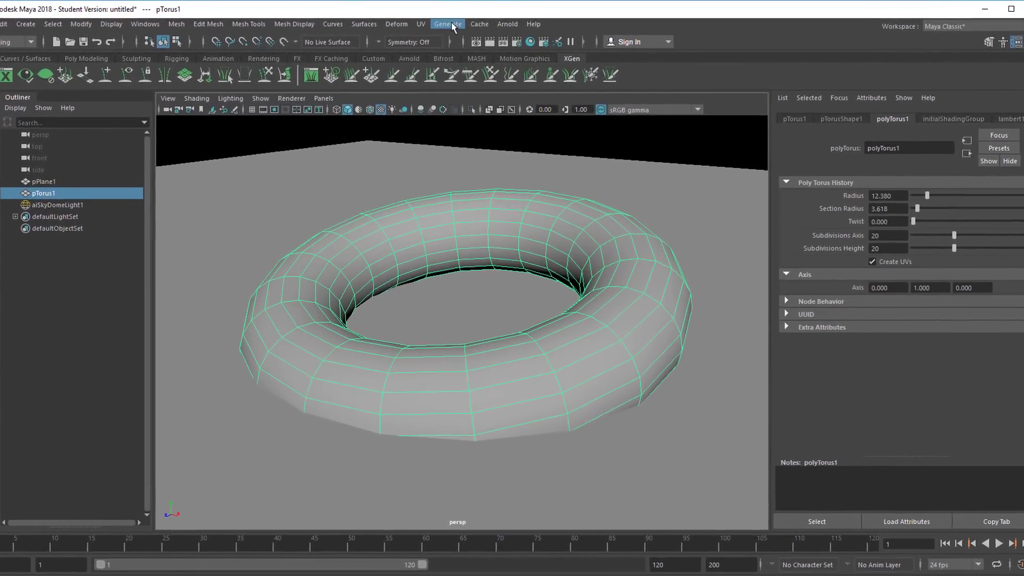
click(450, 23)
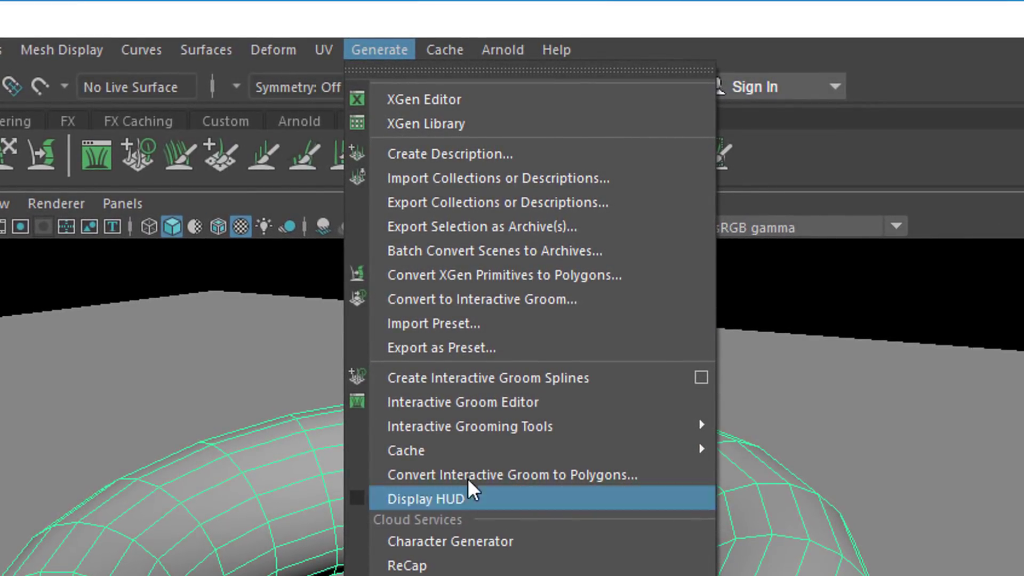
click(197, 18)
click(206, 50)
click(335, 20)
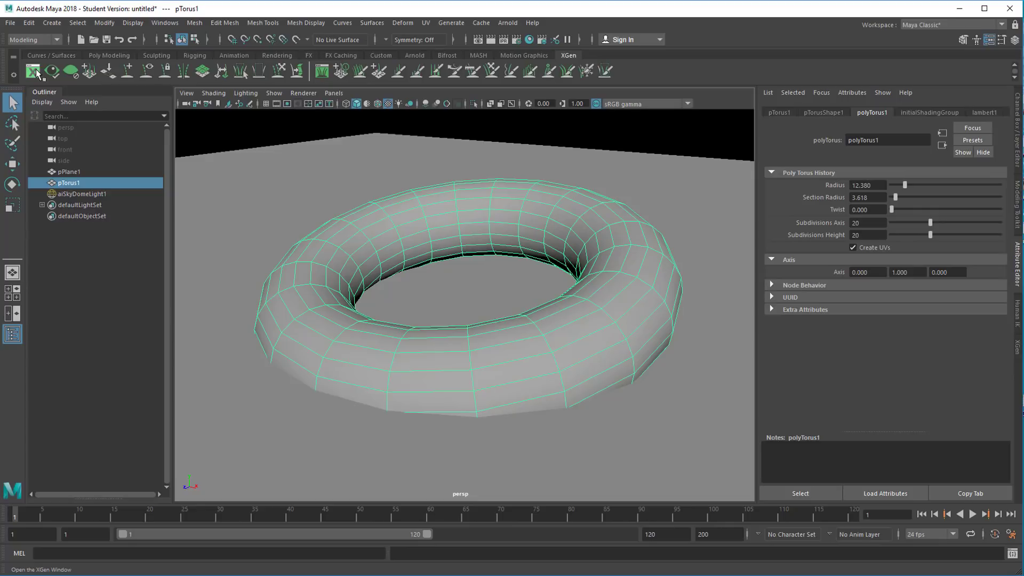
click(37, 73)
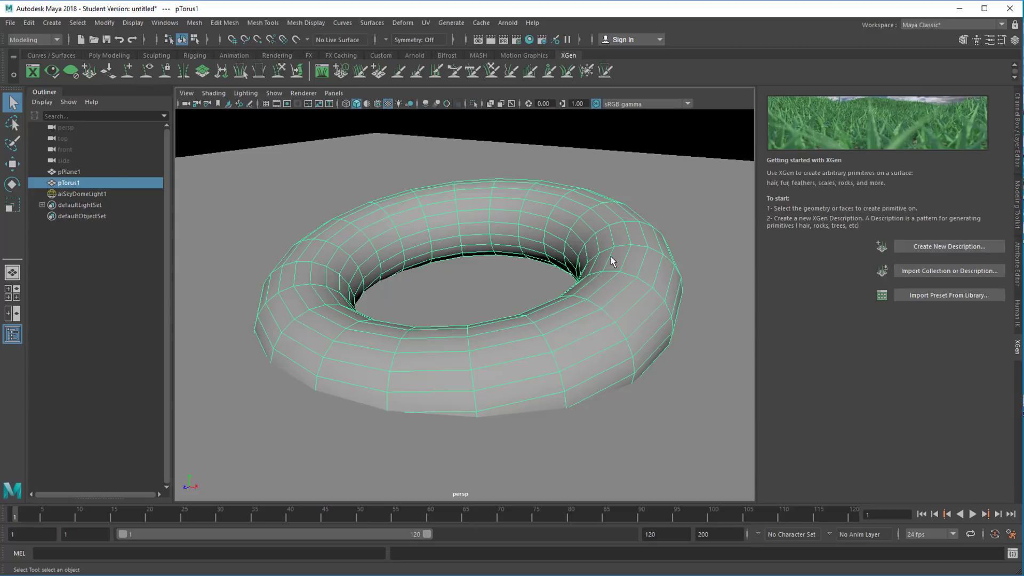
Step: Create description3 with Cards as the primitive type, placed randomly across the surface
click(958, 247)
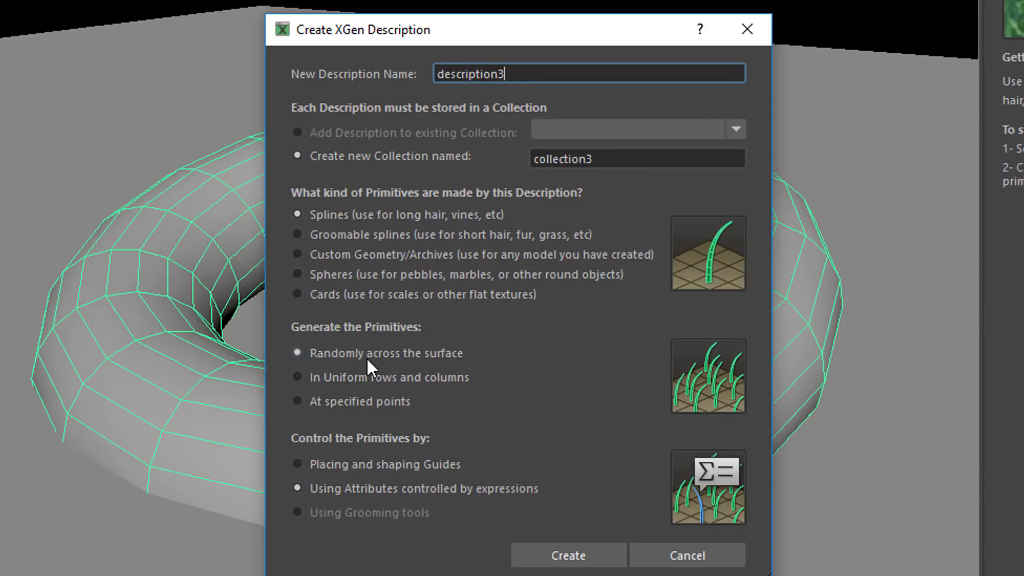
click(298, 274)
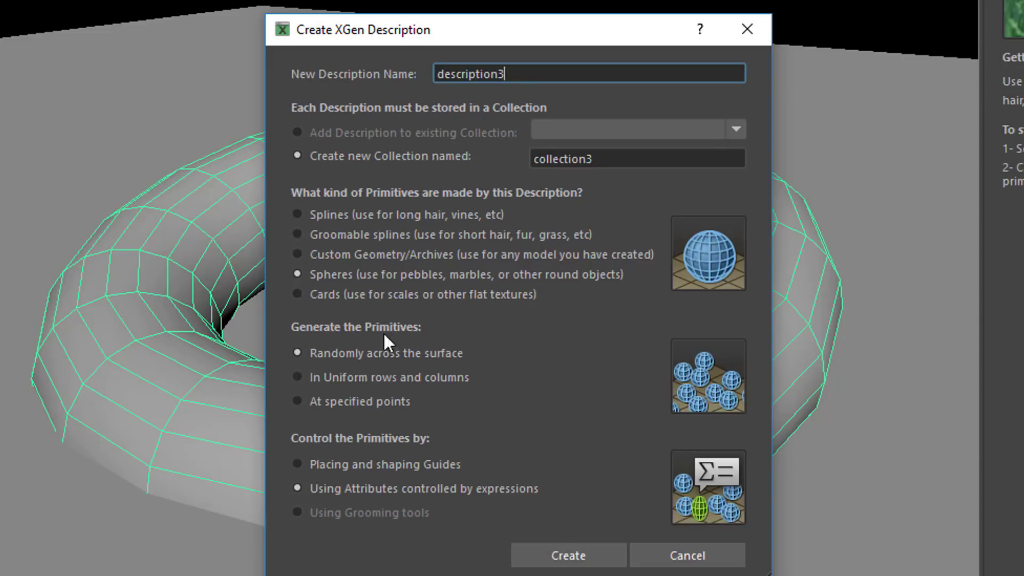
click(296, 294)
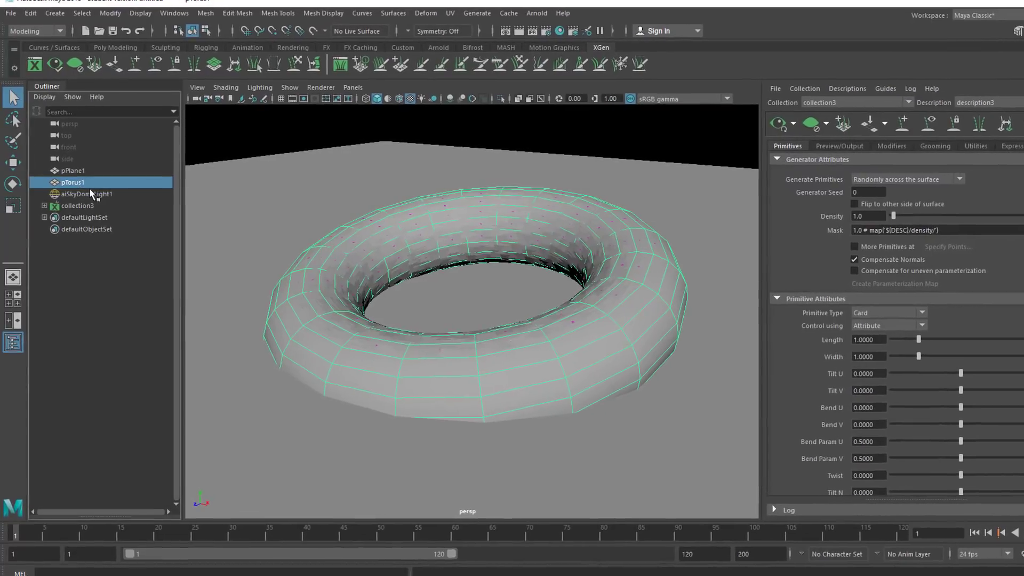
Step: Hide the pTorus1 mesh so only the XGen cards show, and tumble the view
key(ctrl+h)
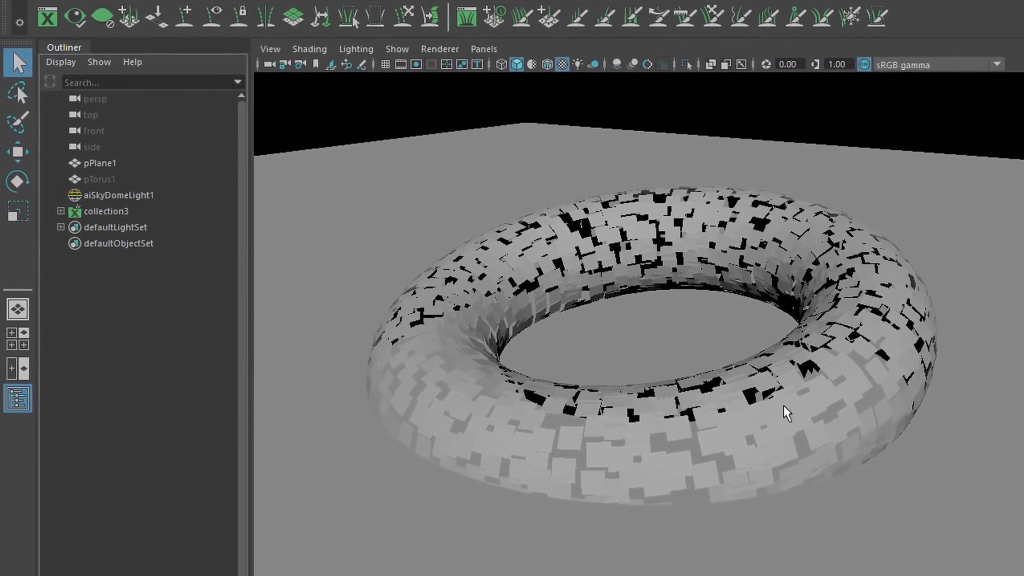
alt+drag(688, 468, 857, 470)
alt+right_drag(987, 513, 587, 426)
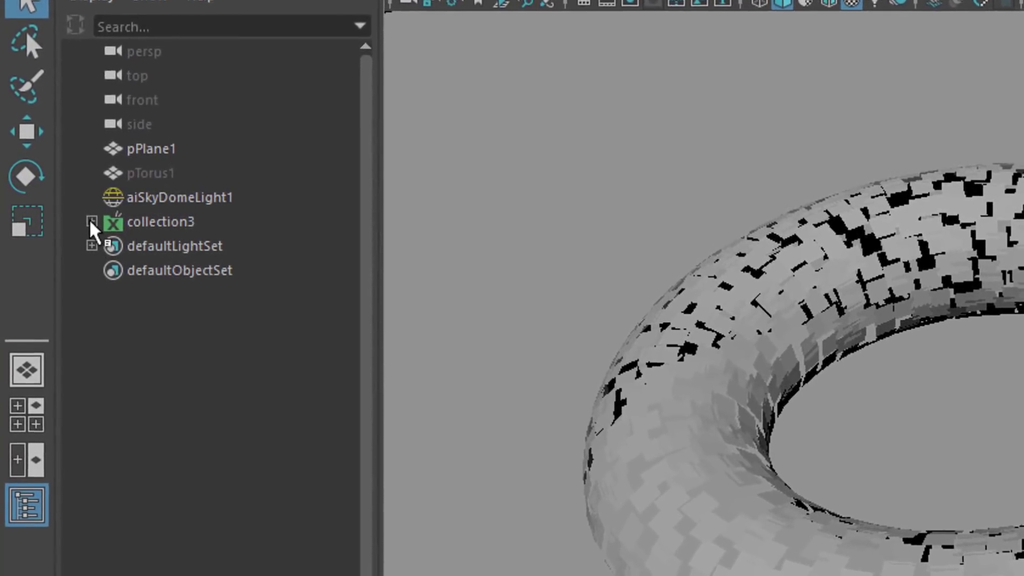
Step: Expand collection3 and description3 in the Outliner and select pTorus1_description3
click(94, 223)
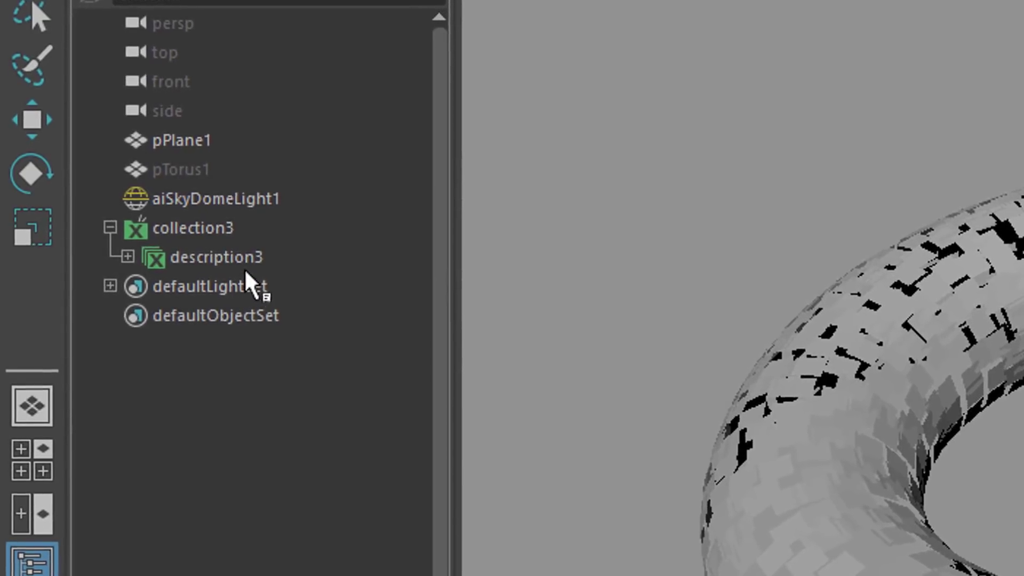
click(130, 258)
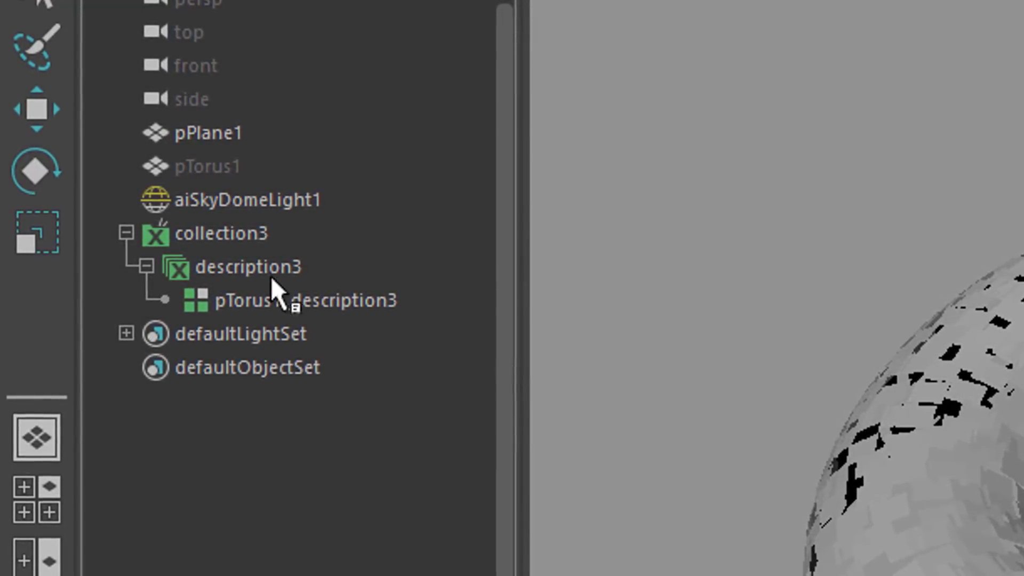
click(335, 298)
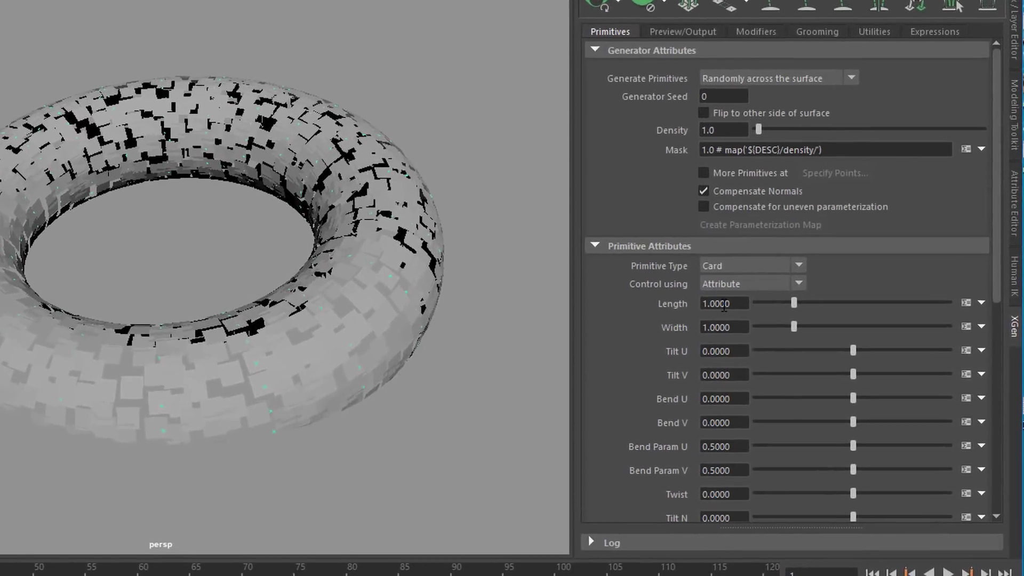
Step: Shorten the cards to Length 0.2 and lower Tilt U to about -0.655
right_click(744, 311)
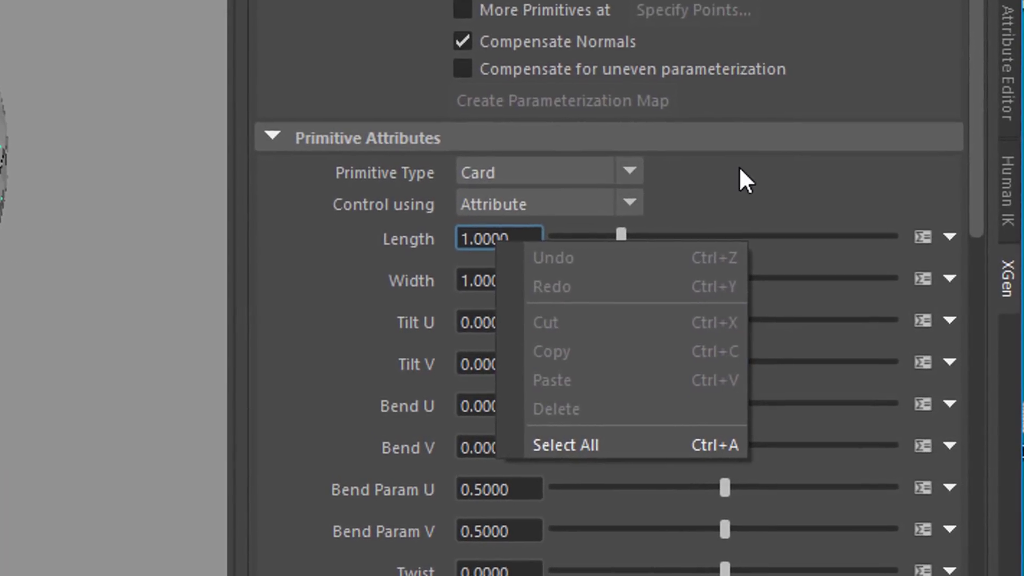
click(744, 177)
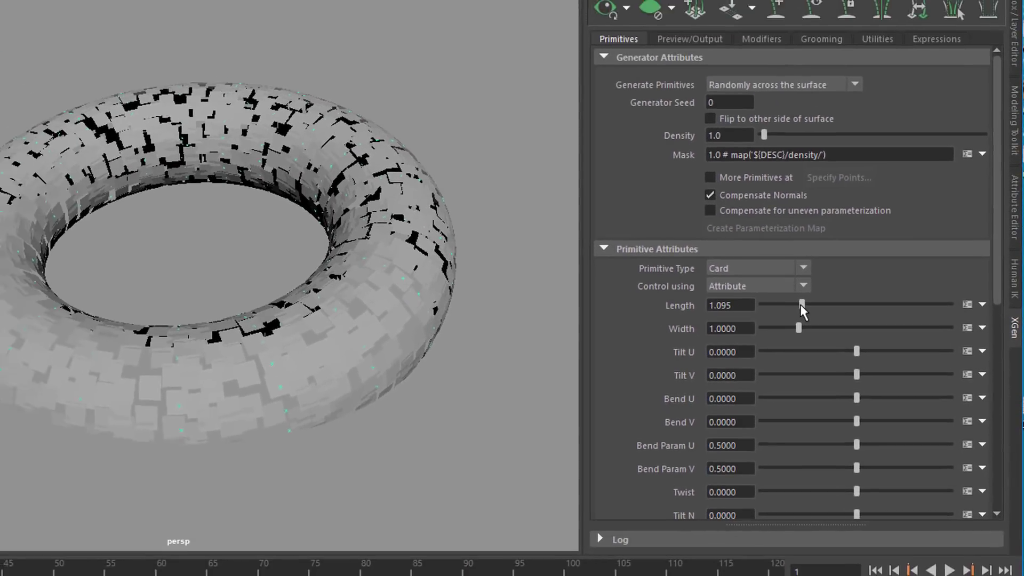
drag(707, 271, 733, 272)
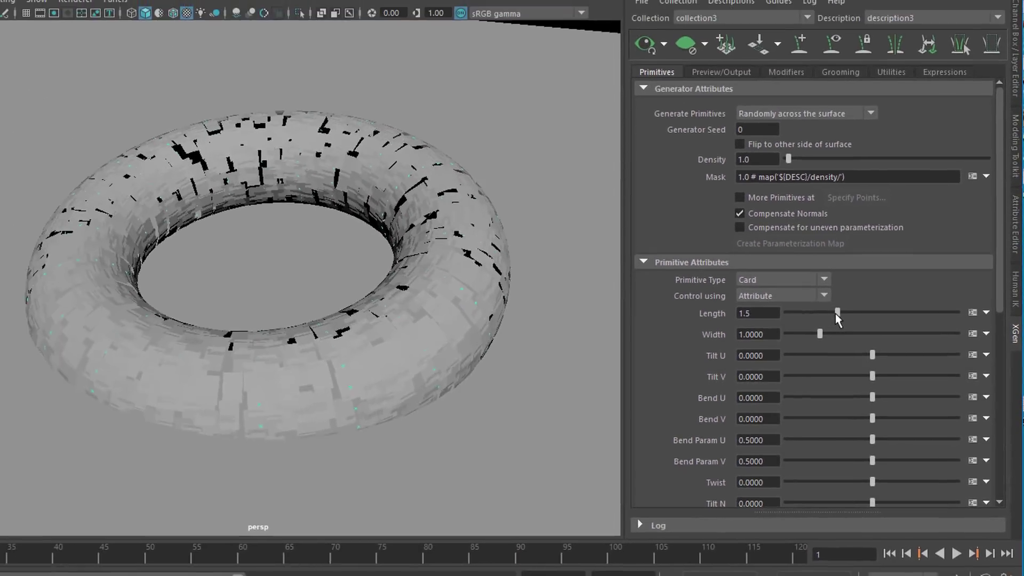
drag(836, 314, 846, 338)
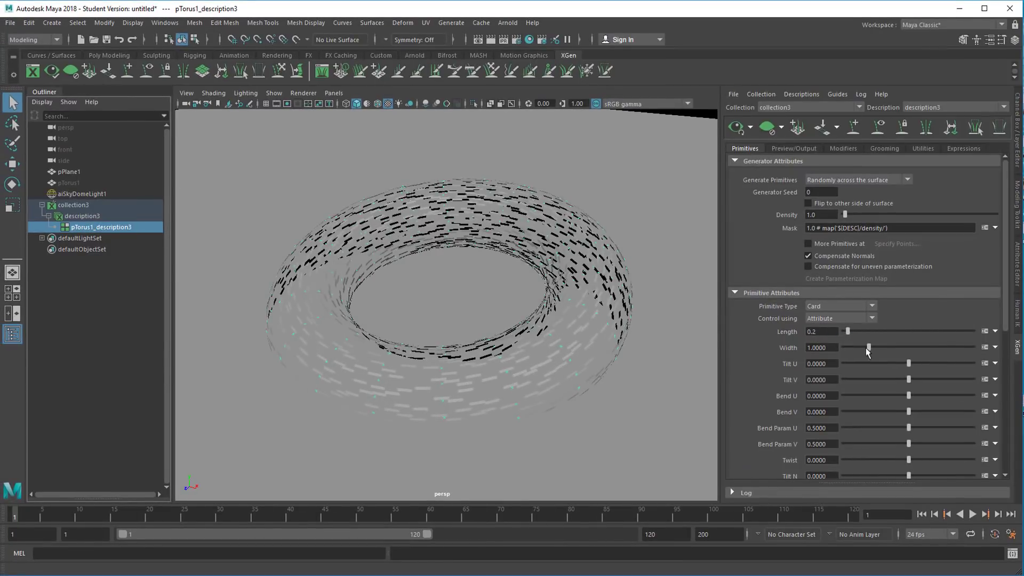
drag(910, 365, 906, 385)
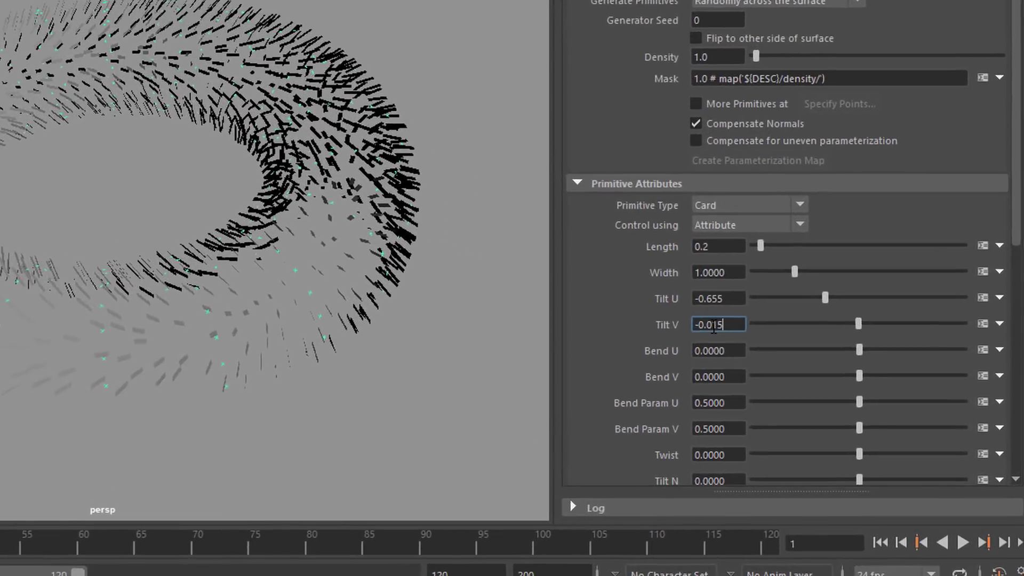
Step: Set a keyframe on the cards' Tilt V at the current frame
right_click(779, 360)
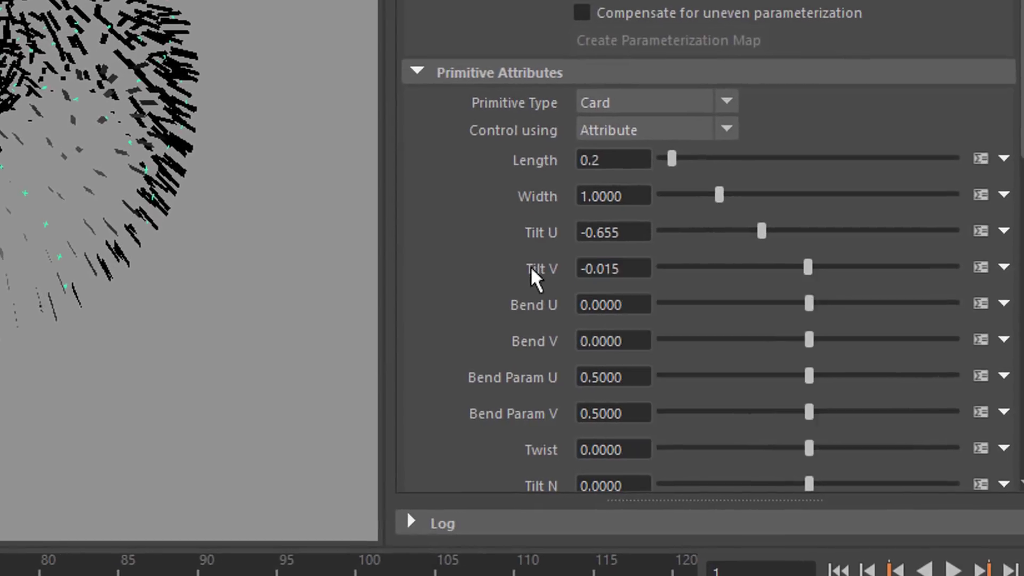
right_click(530, 268)
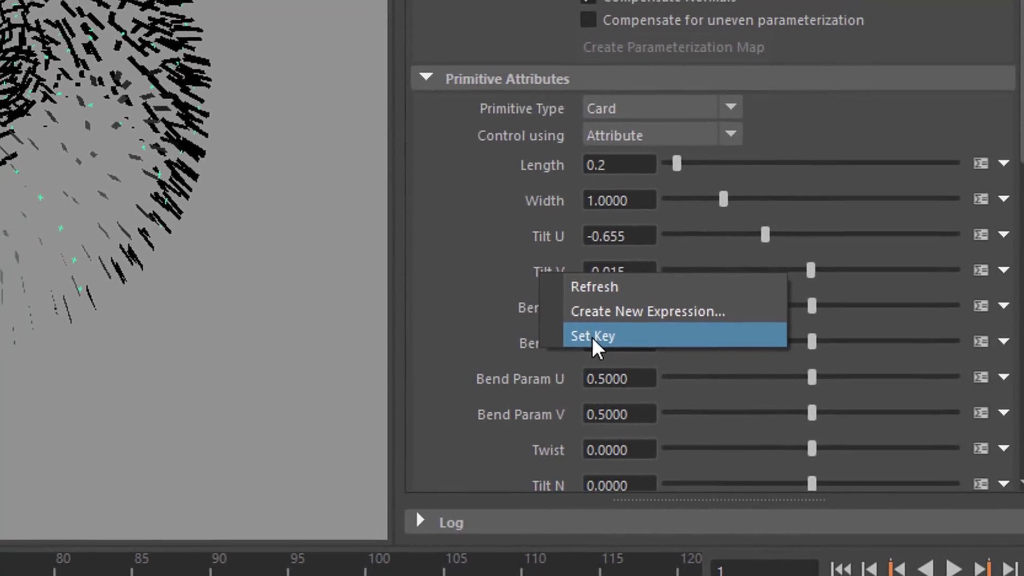
click(588, 335)
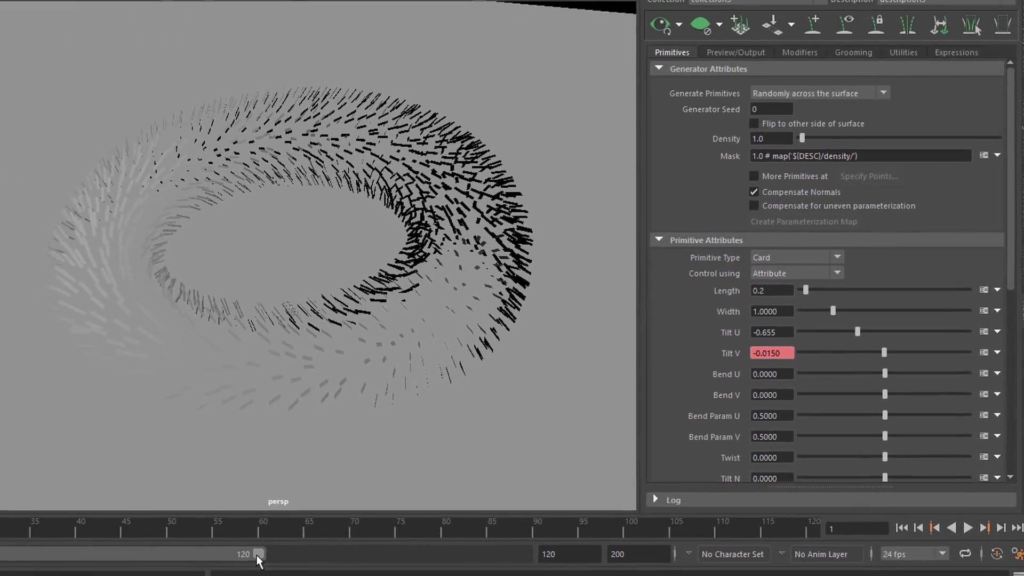
Step: Extend the animation end time to 500 frames
double_click(525, 558)
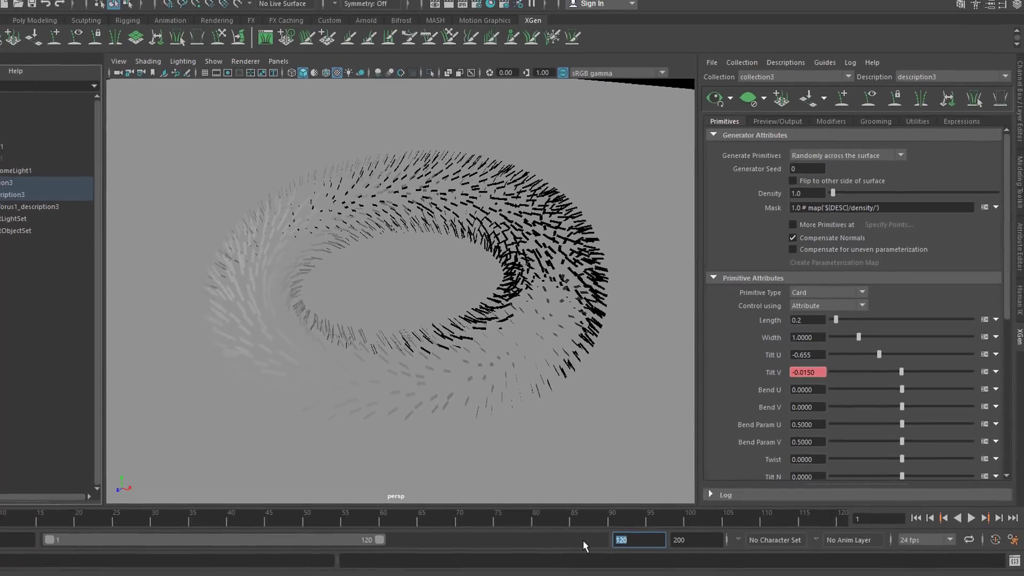
text(500)
key(Return)
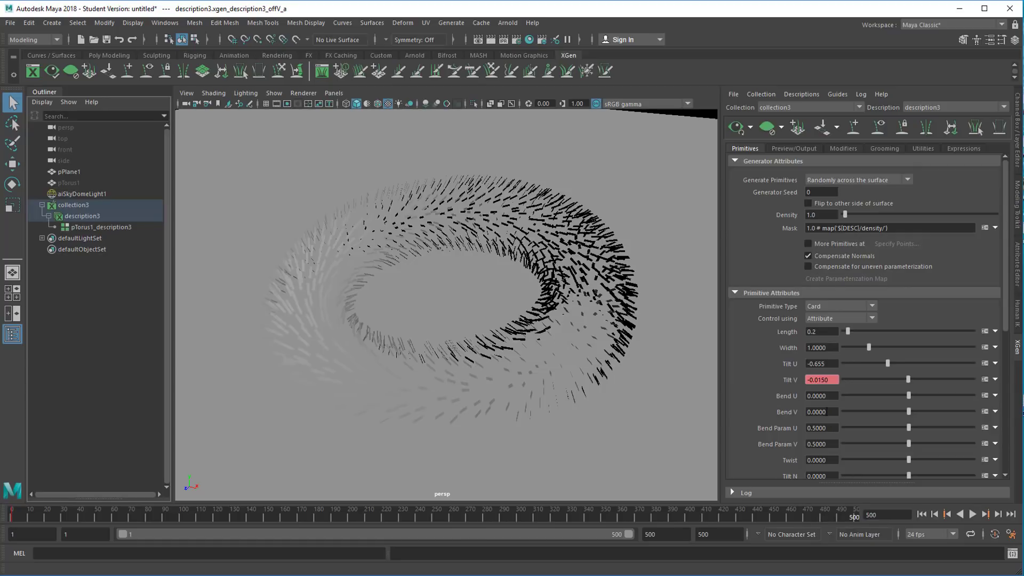
Step: Key Tilt V at frame 230, then raise it to 0.95 and key it again
right_click(785, 379)
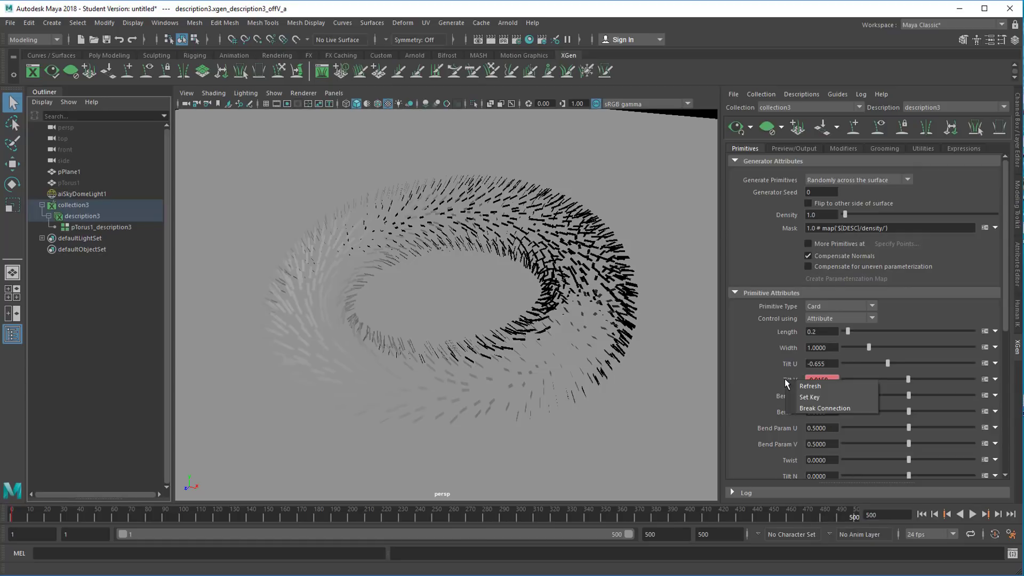
click(796, 394)
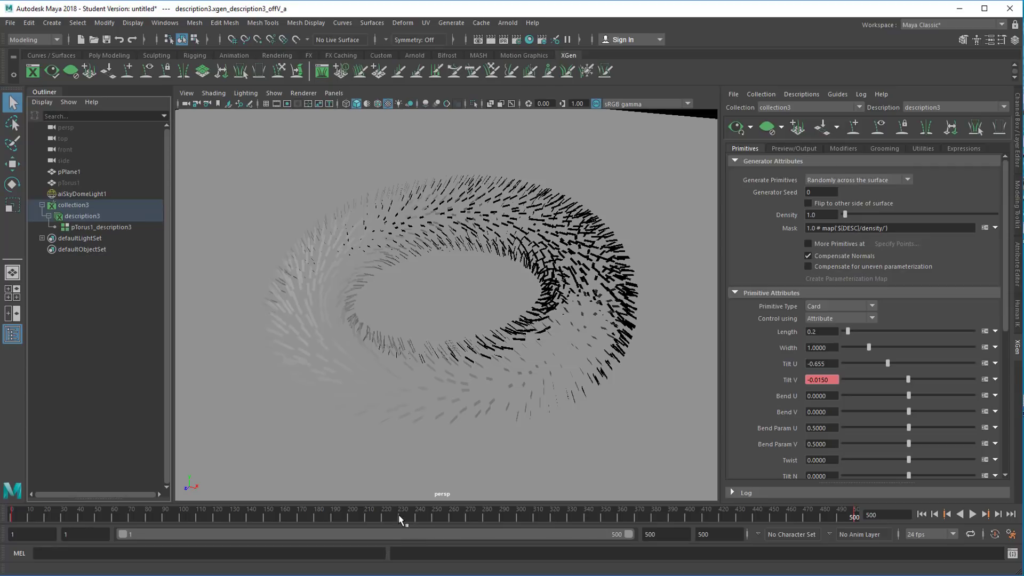
right_click(791, 383)
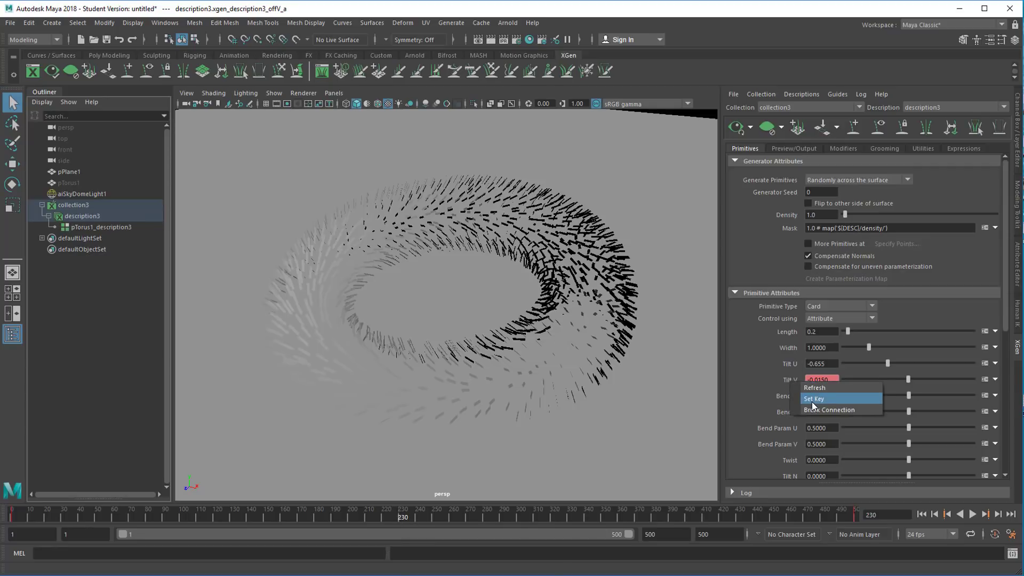
click(813, 403)
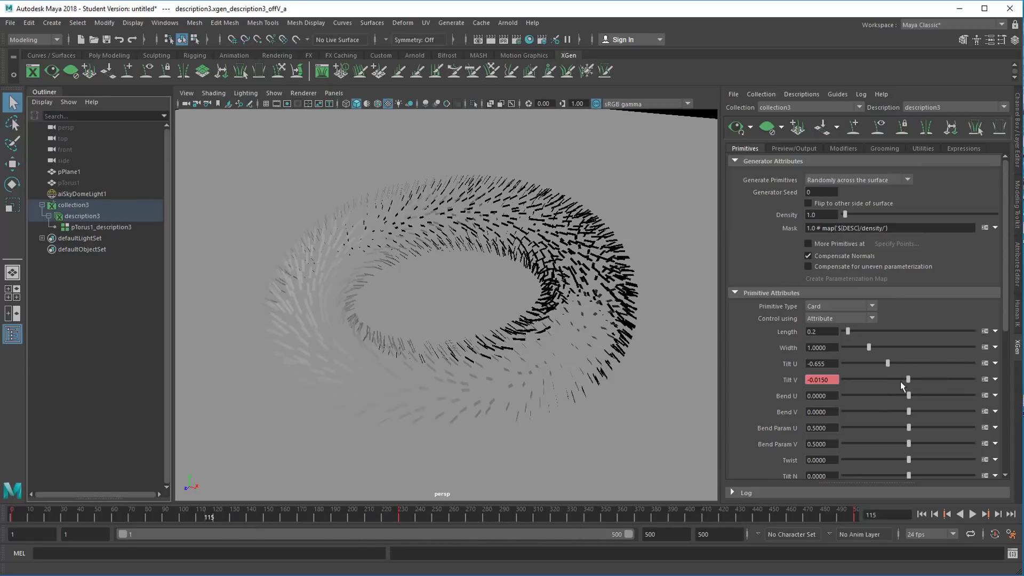
drag(908, 381, 938, 383)
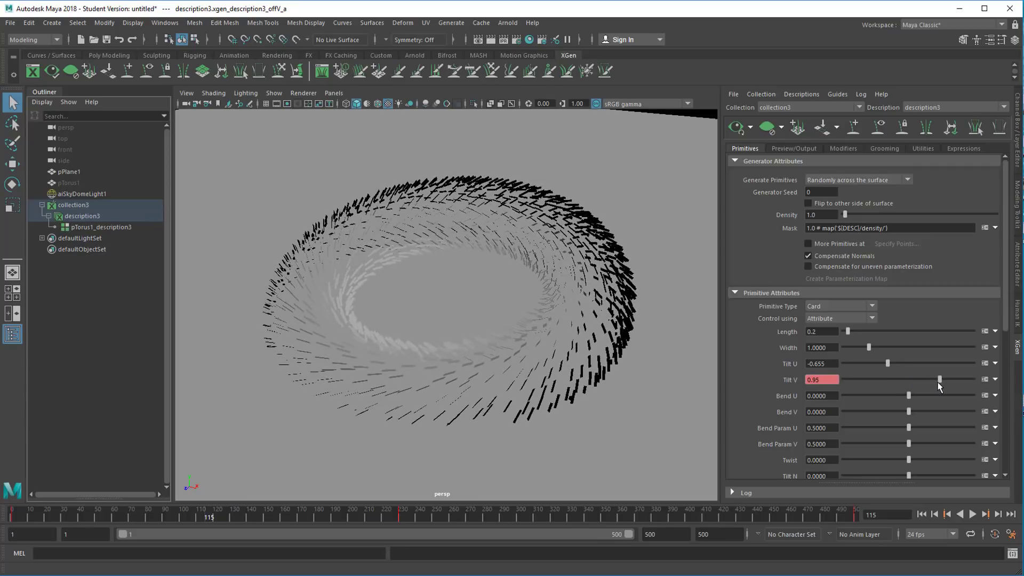
right_click(782, 378)
click(861, 399)
Step: At frame 348, lower Tilt V to -1.395 and key it, then undo that change
click(602, 513)
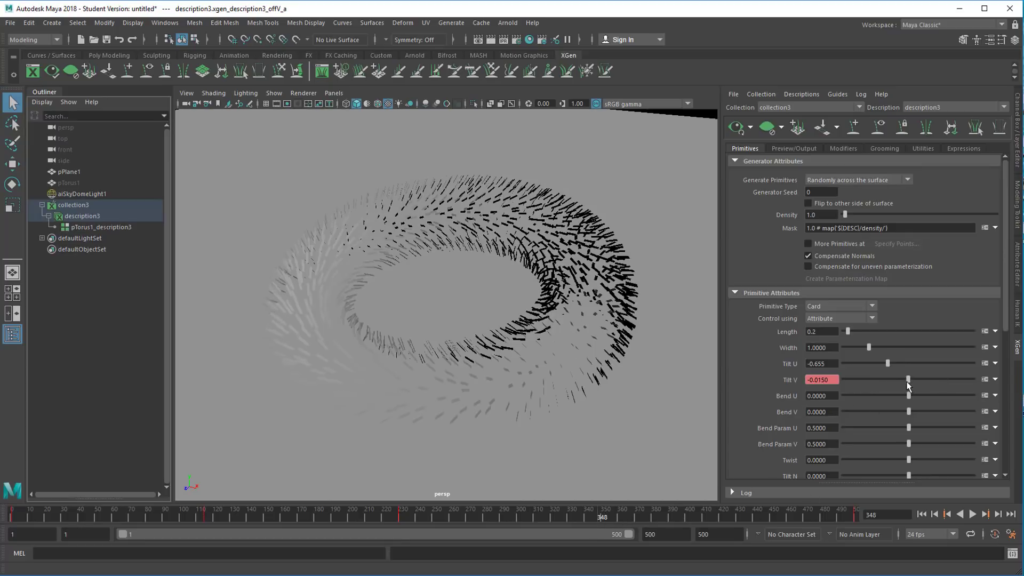
drag(908, 382, 865, 382)
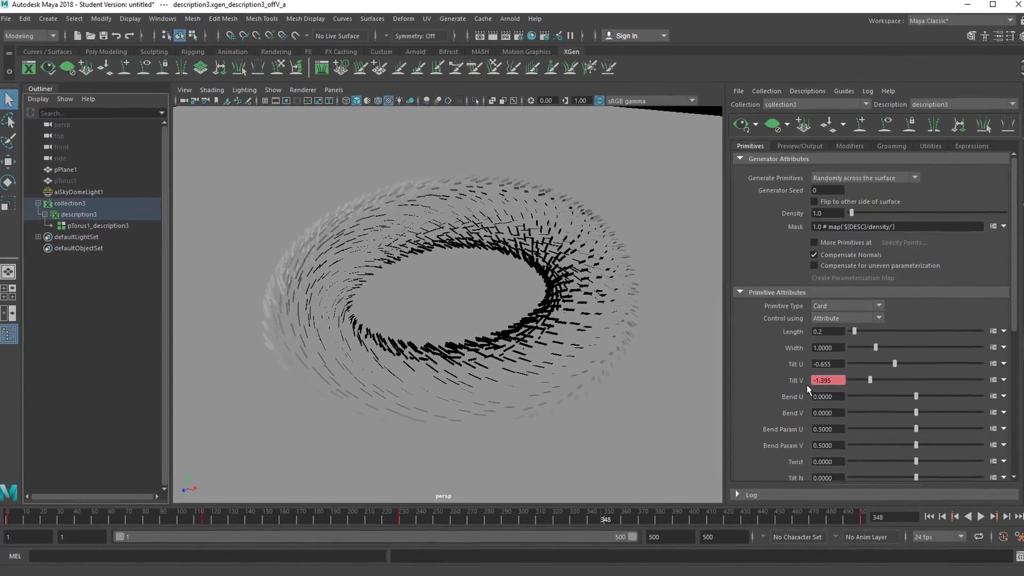
right_click(800, 382)
click(839, 399)
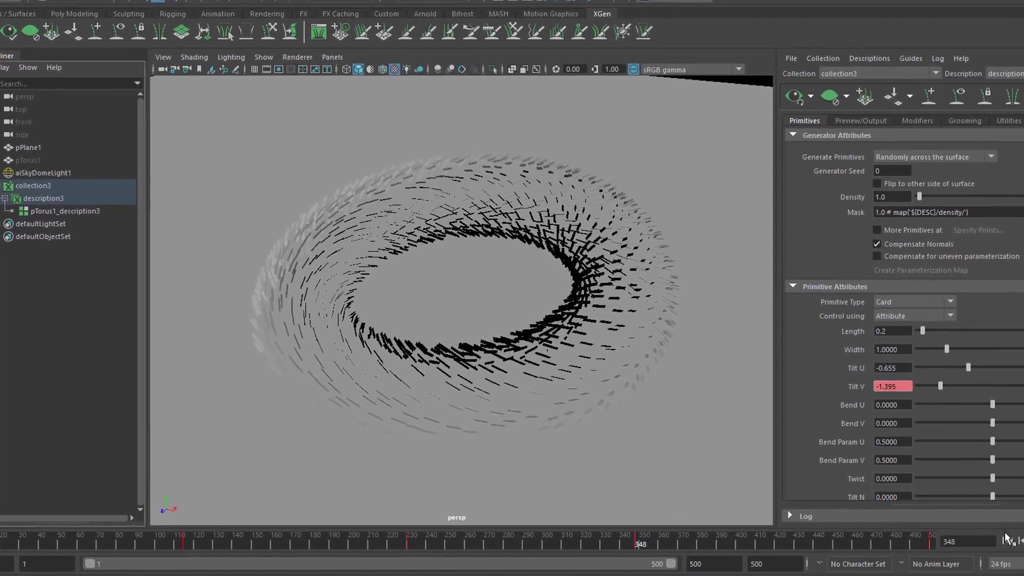
key(ctrl+z)
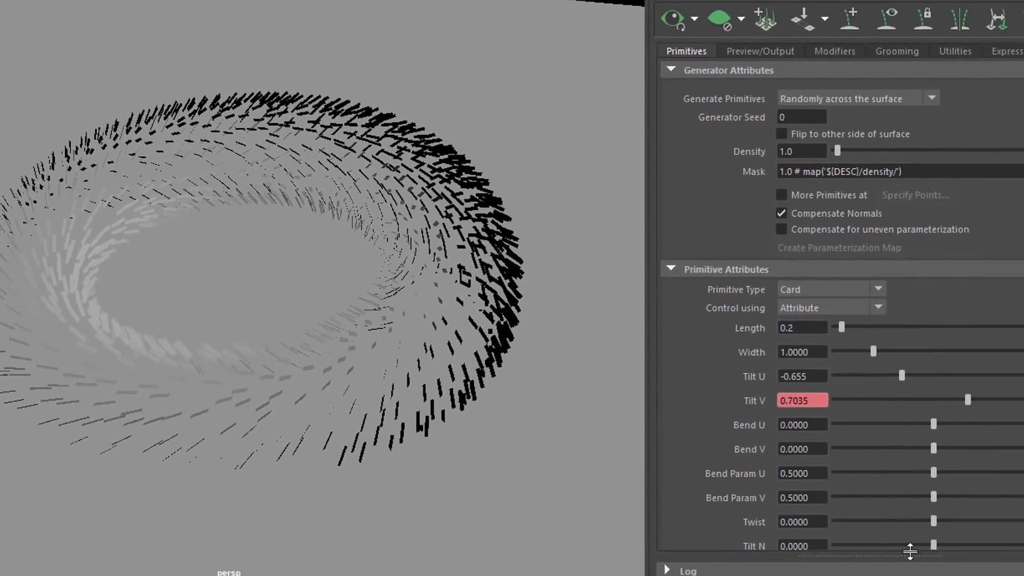
Step: Try Bend U values 0.33 and -0.19 on the cards, and lower Tilt V to 0.3174
drag(982, 427, 984, 426)
mouse_move(857, 419)
mouse_down()
mouse_move(878, 419)
mouse_move(850, 424)
mouse_move(891, 423)
mouse_move(870, 425)
mouse_up()
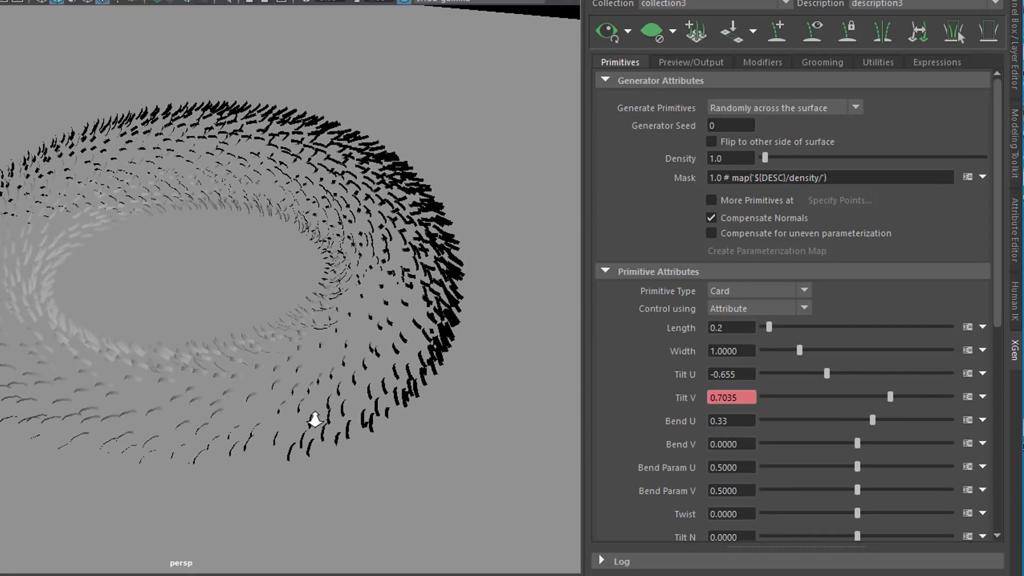
alt+drag(326, 417, 427, 440)
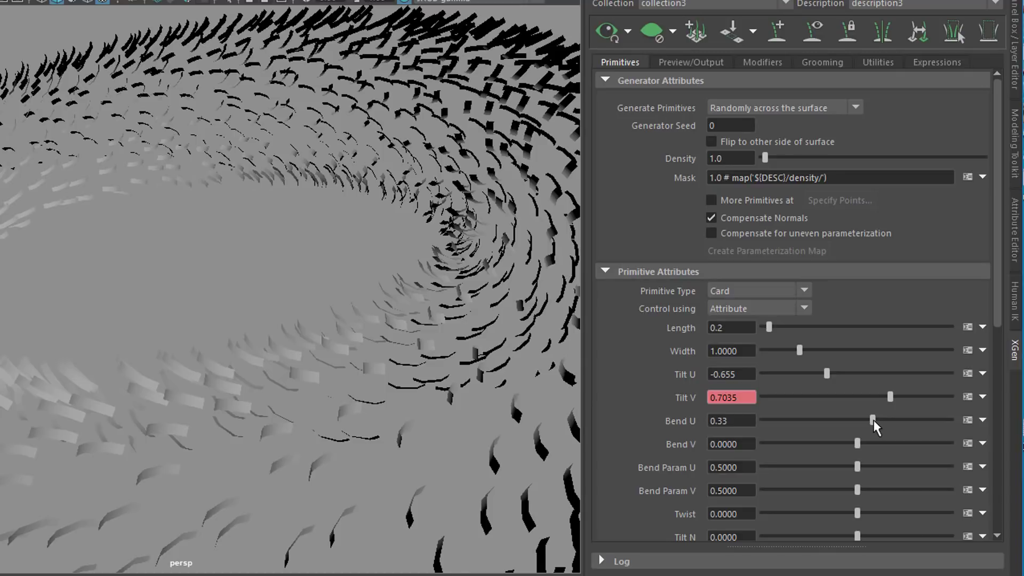
drag(872, 420, 841, 419)
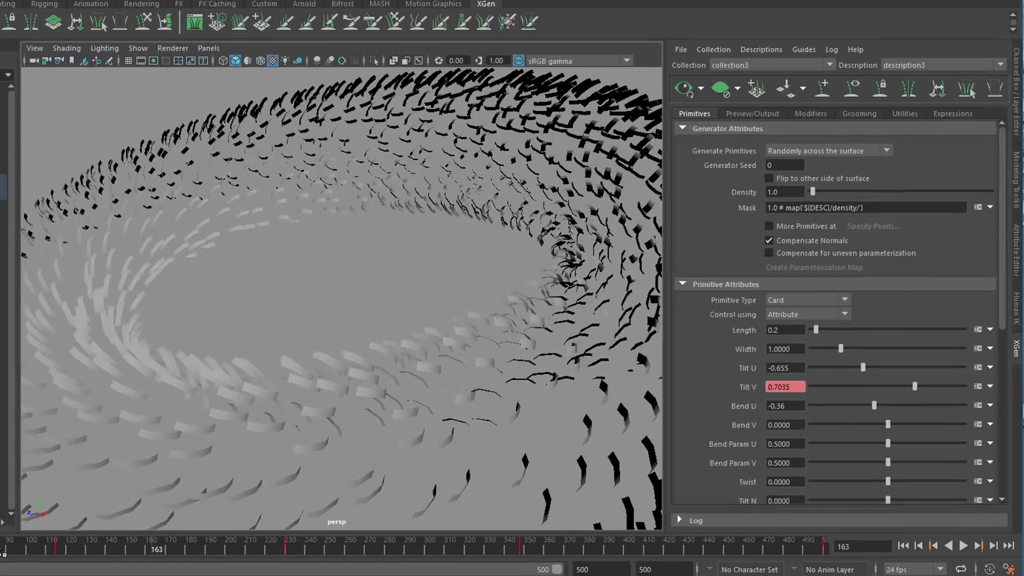
drag(906, 390, 869, 400)
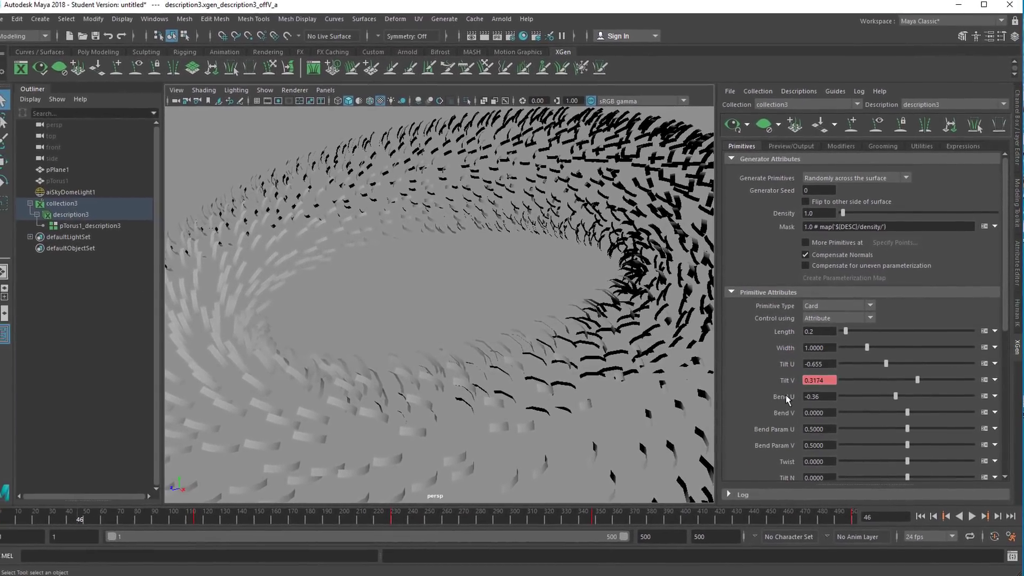
Step: Key Bend U, key it again at frame 333, then bend the cards to 0.64 at frame 75
right_click(788, 397)
click(800, 424)
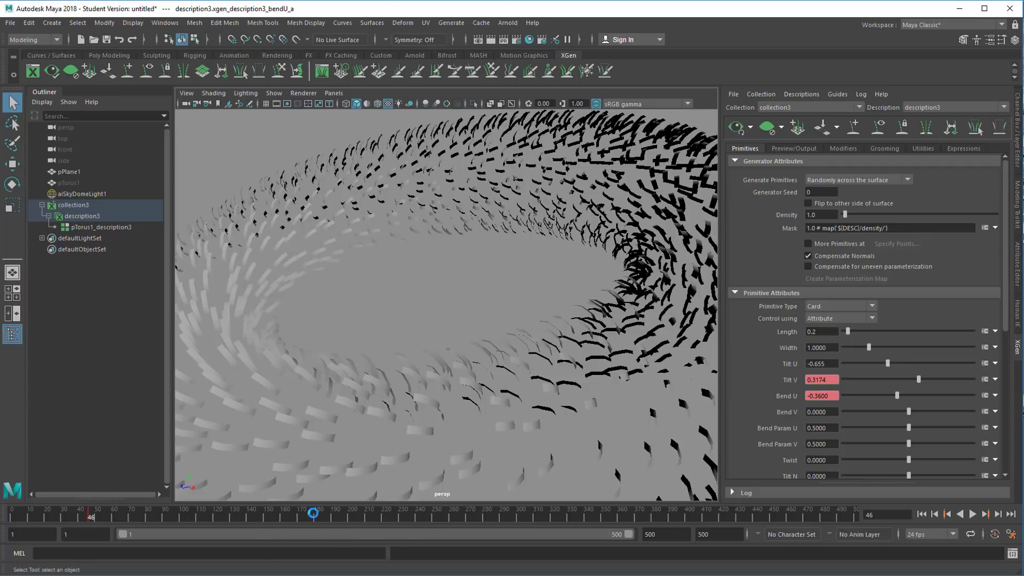
click(576, 516)
right_click(778, 398)
click(806, 419)
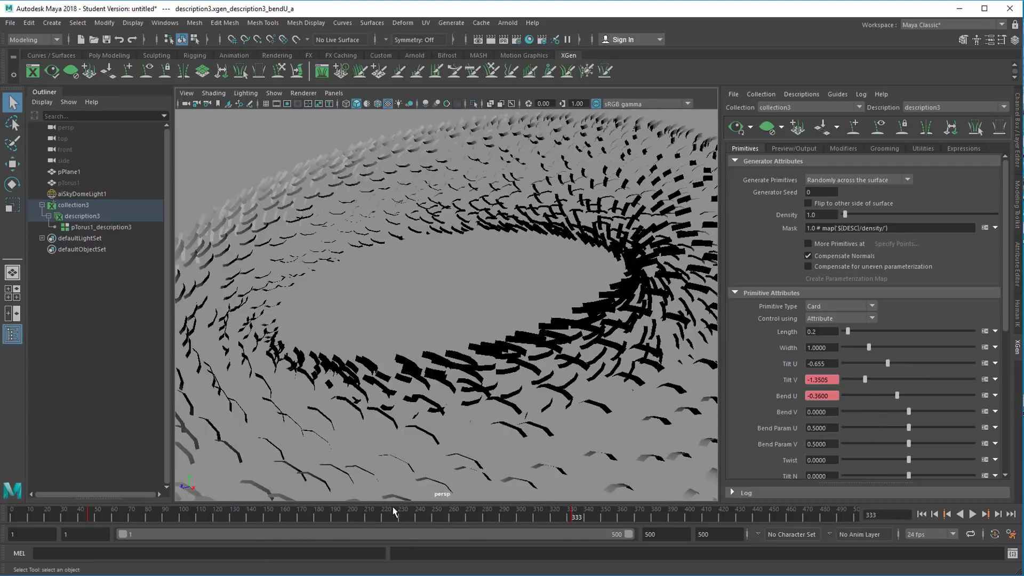
click(138, 513)
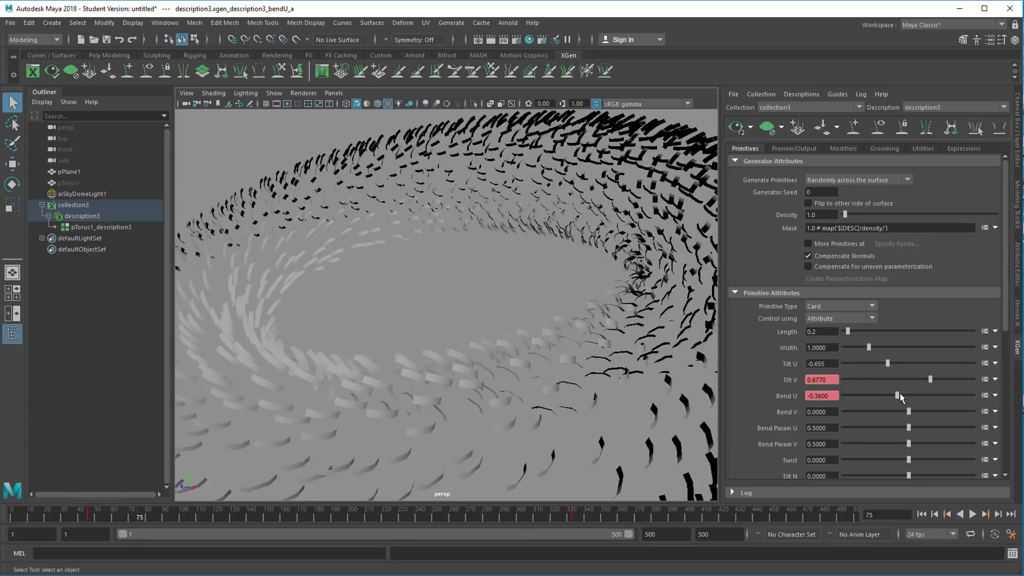
drag(898, 394, 930, 395)
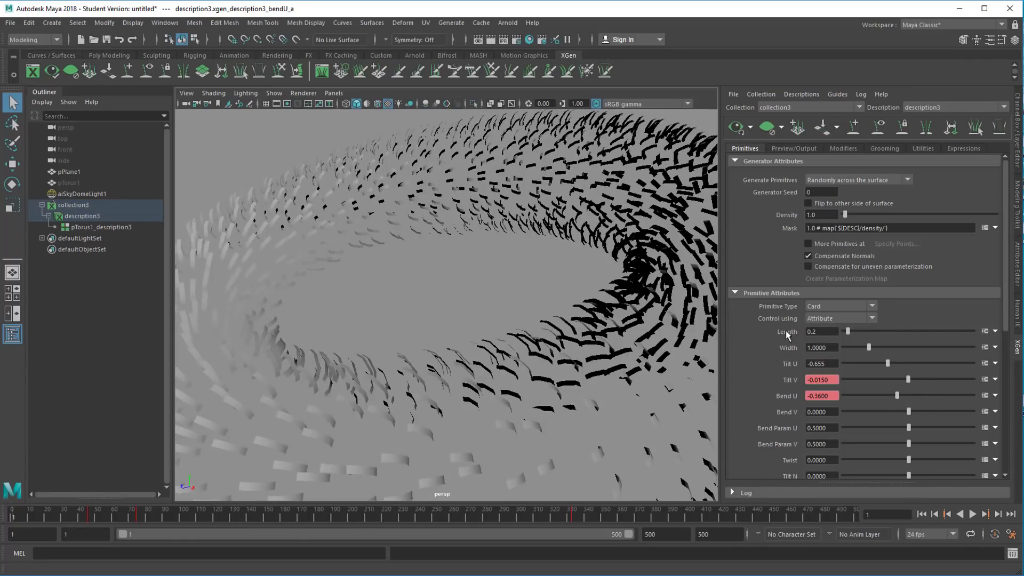
Step: Set a key on the cards' Length at 0.2 at frame 123
drag(237, 513, 222, 513)
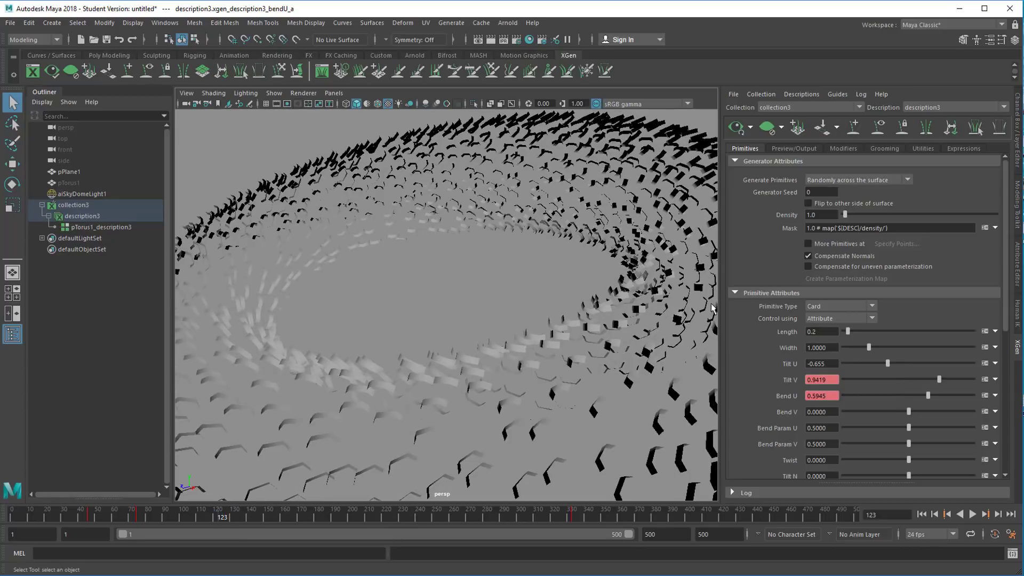
right_click(784, 331)
click(802, 359)
Step: Preview playback, then make the cards much longer at frame 151 and key Length
key(alt+v)
drag(397, 520, 318, 522)
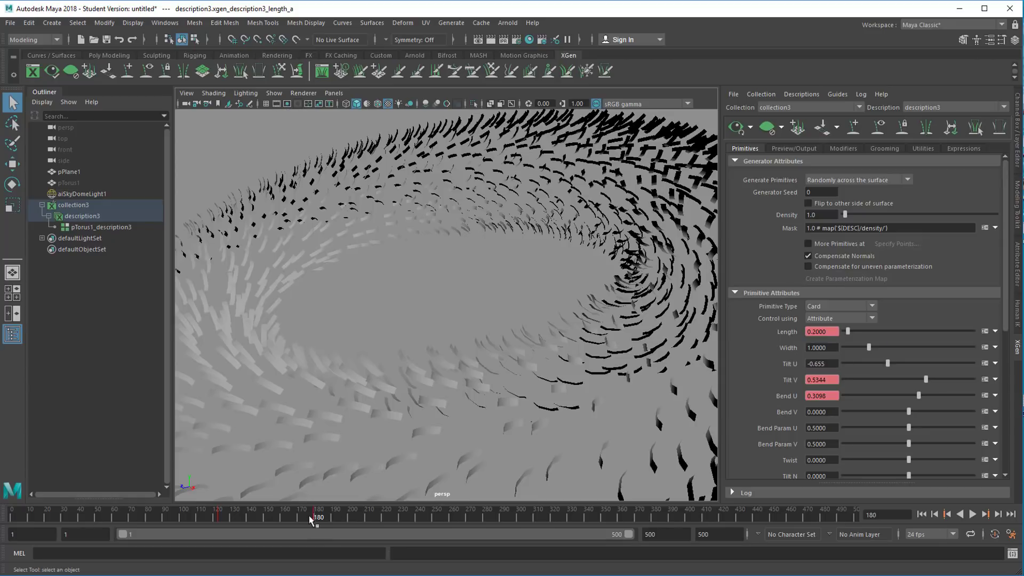
drag(309, 520, 265, 522)
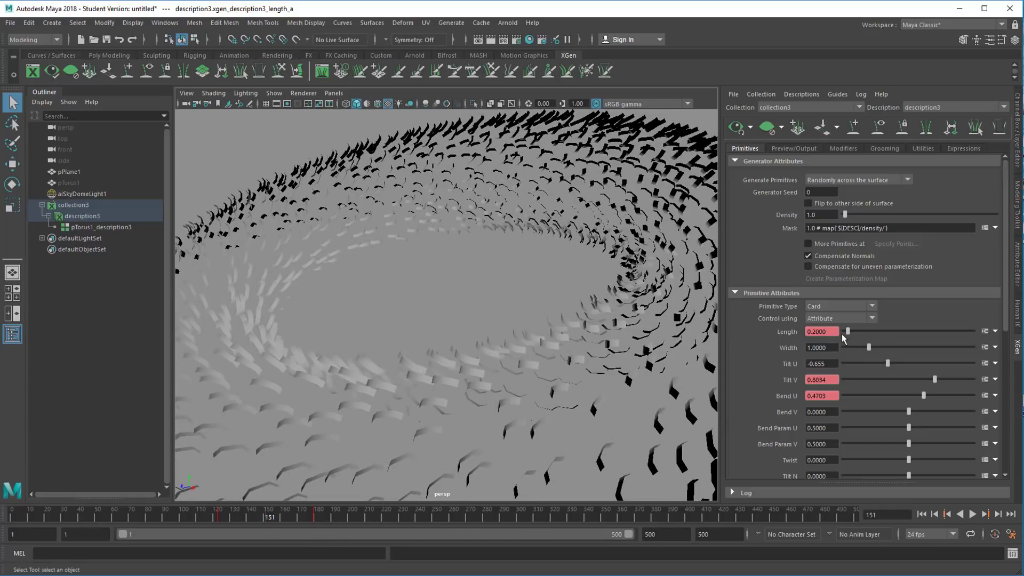
drag(847, 332, 898, 330)
right_click(782, 331)
click(799, 348)
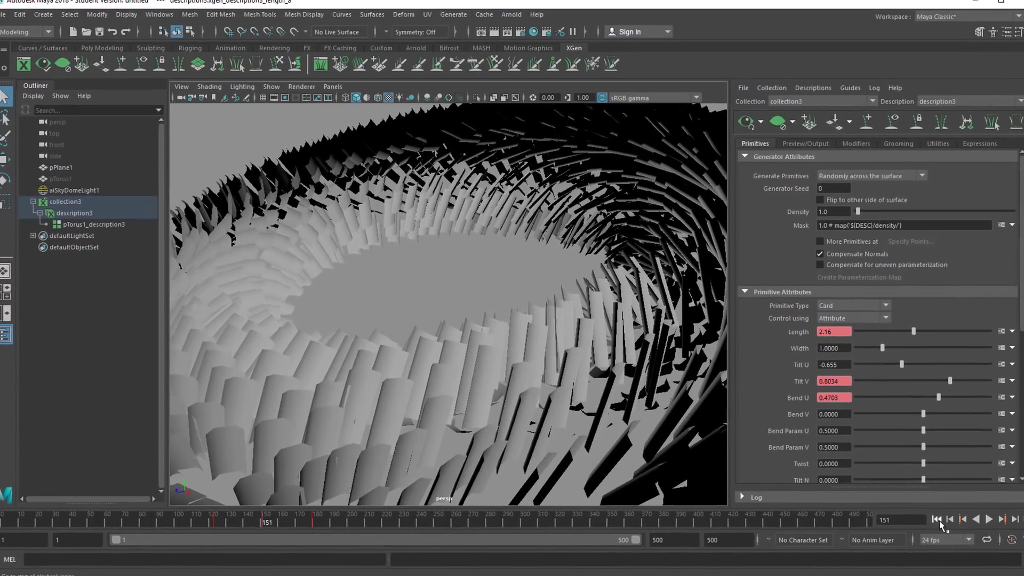
Step: Return to frame 1 and orbit down onto the torus to review the growing cards
click(921, 514)
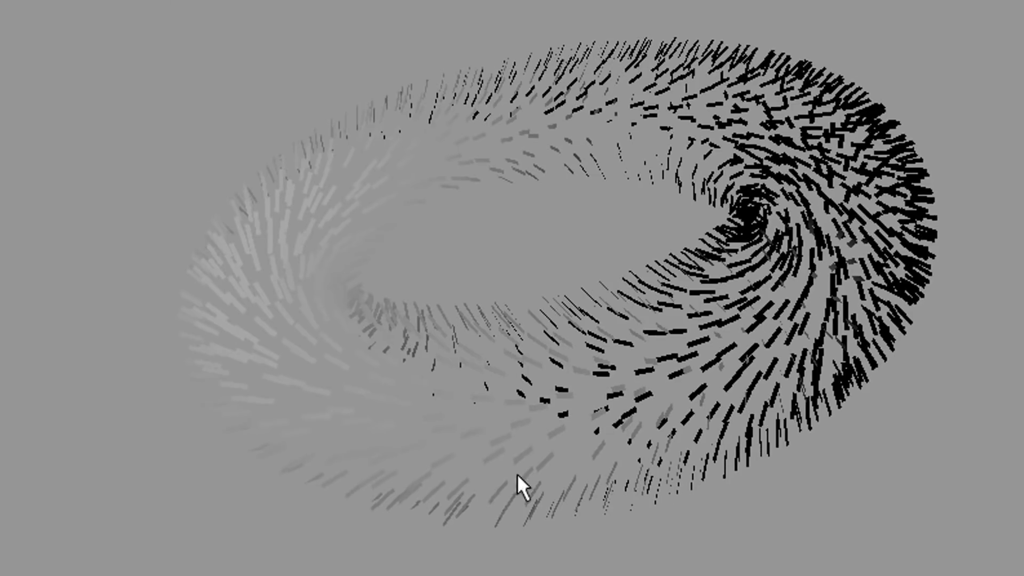
alt+drag(526, 487, 533, 449)
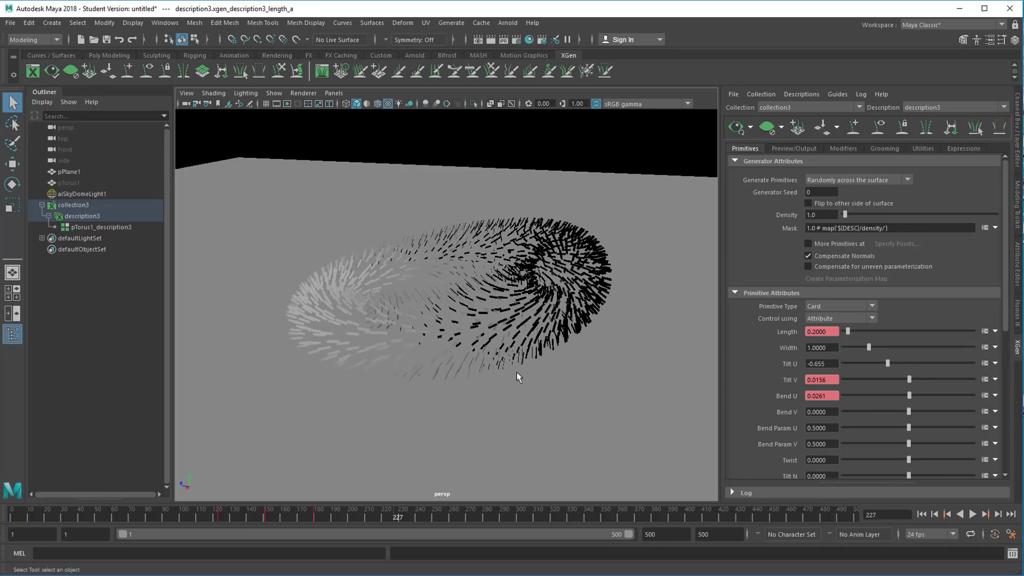
alt+right_drag(523, 357, 302, 381)
alt+drag(303, 381, 511, 320)
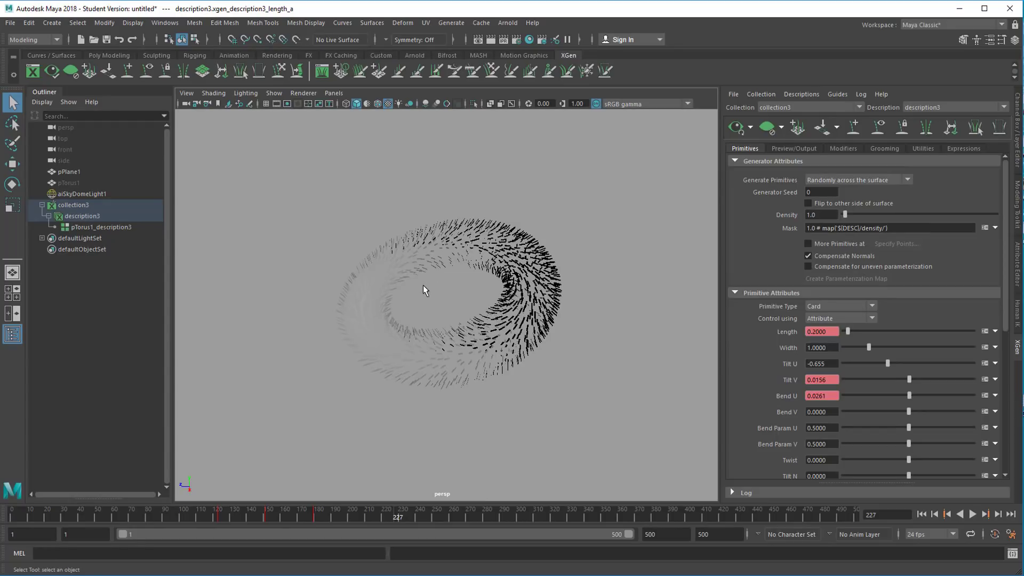
Step: Draw a NURBS circle at the origin in the top view, scaled to match the torus
click(57, 53)
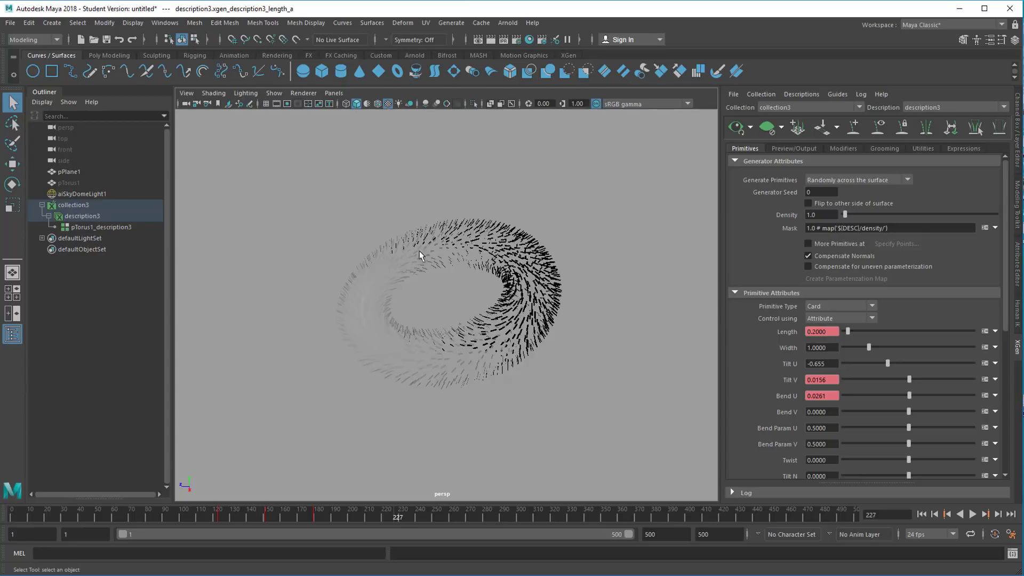
key(space)
key(space)
alt+right_drag(478, 304, 375, 353)
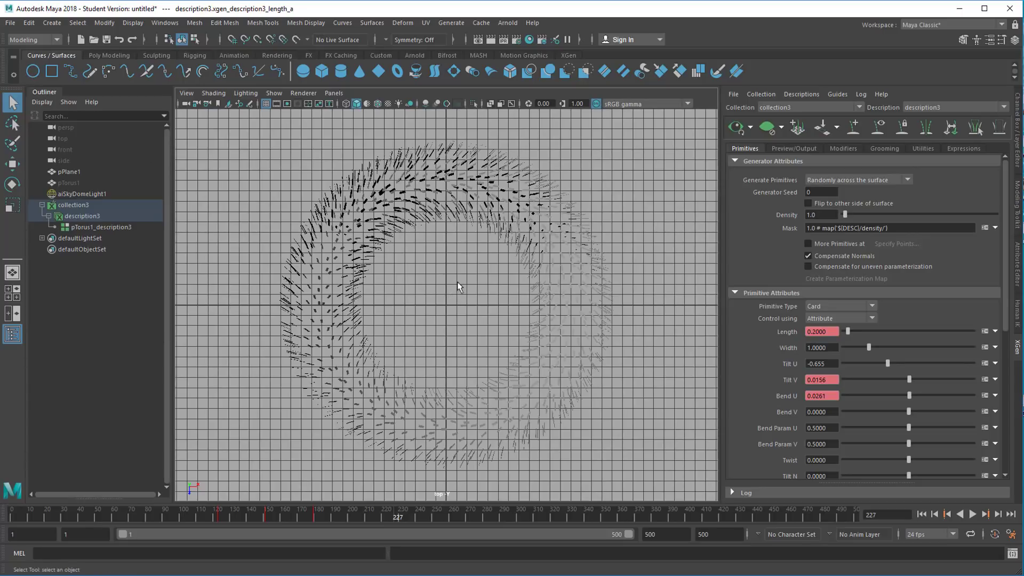
shift+right_drag(456, 281, 463, 306)
key(r)
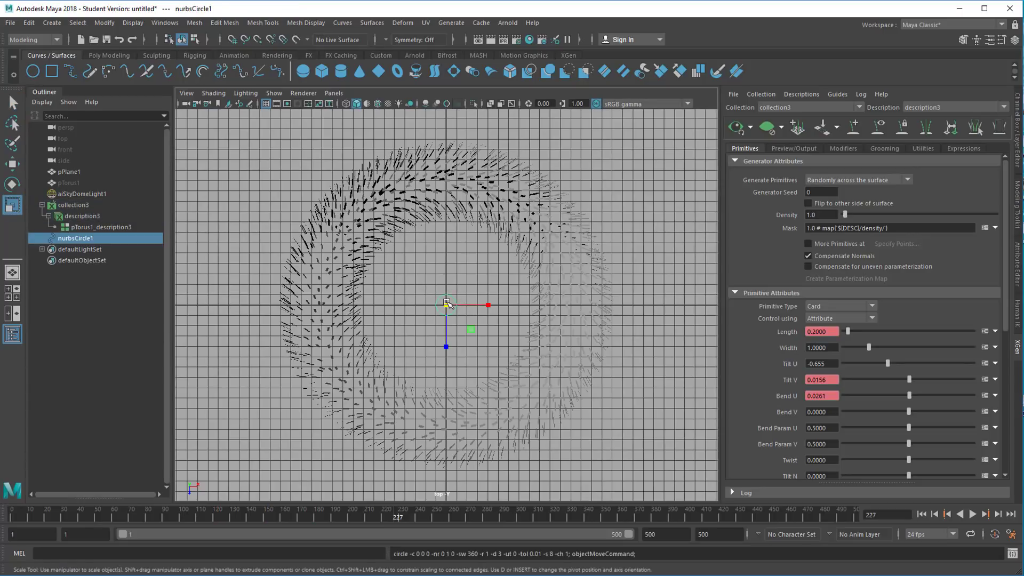
drag(447, 305, 496, 308)
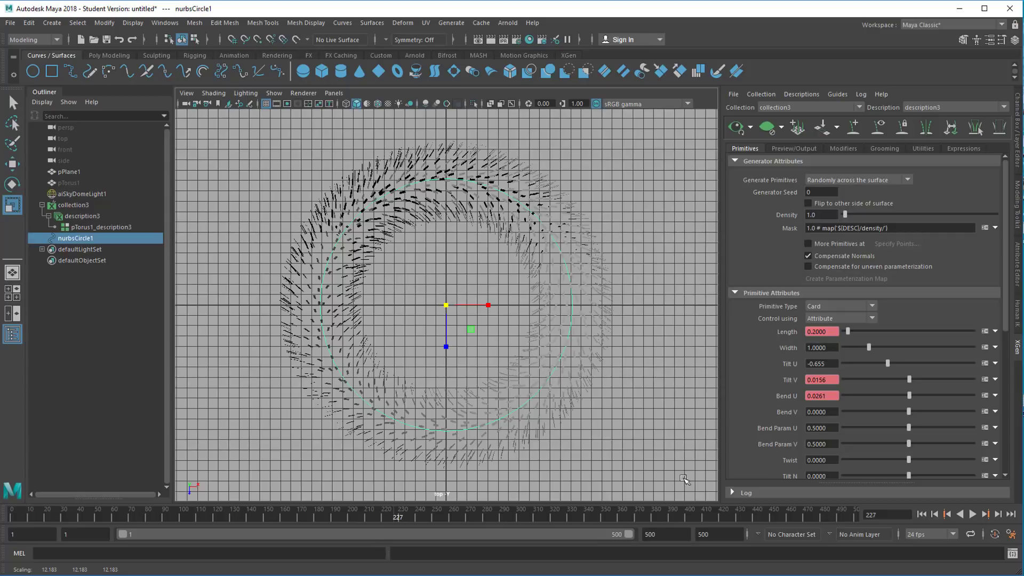
Step: Raise the circle along Y to 2.065, just above the XGen cards
drag(398, 525, 376, 518)
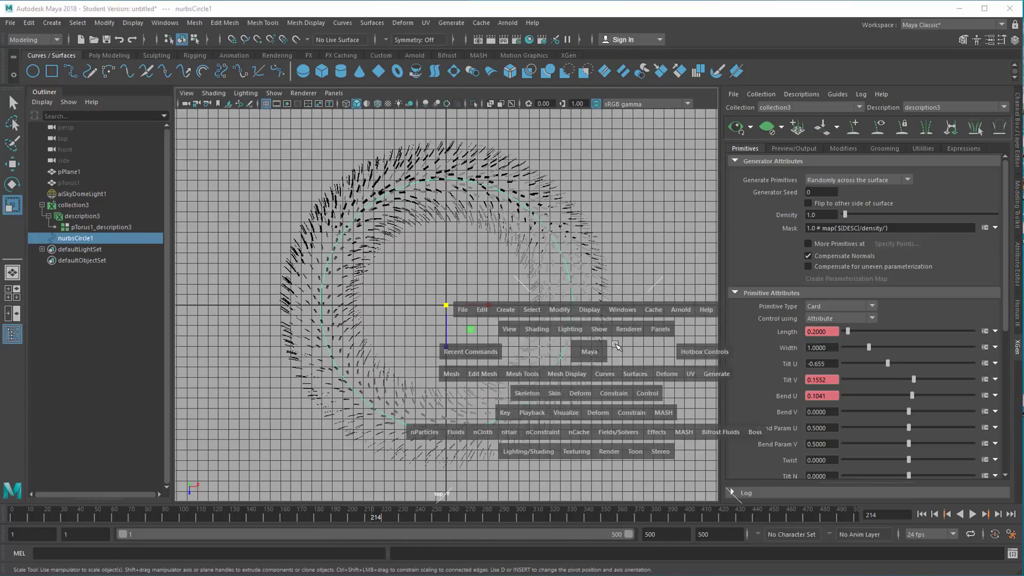
key(space)
key(space)
alt+drag(503, 378, 441, 283)
key(e)
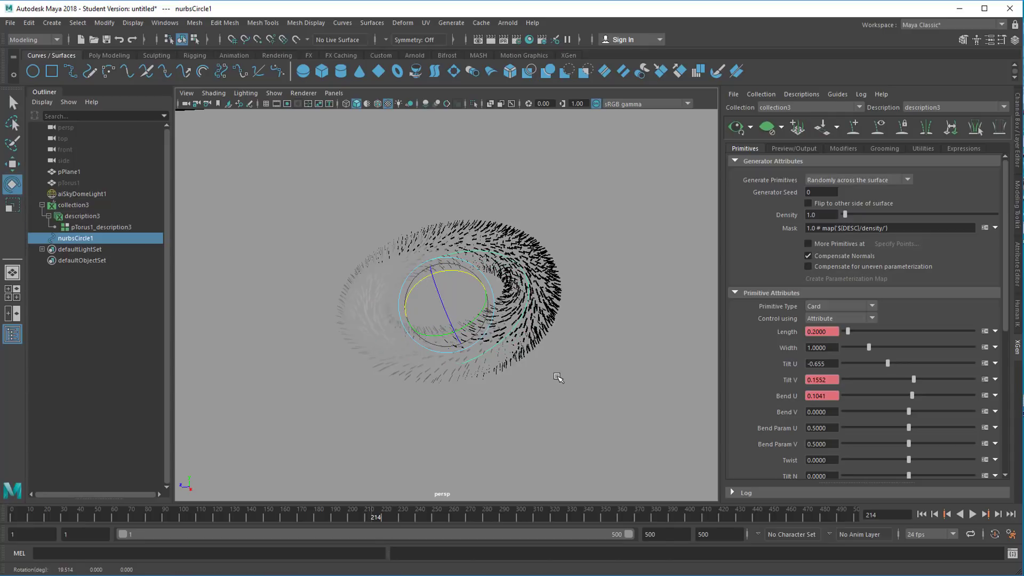
alt+drag(557, 377, 530, 347)
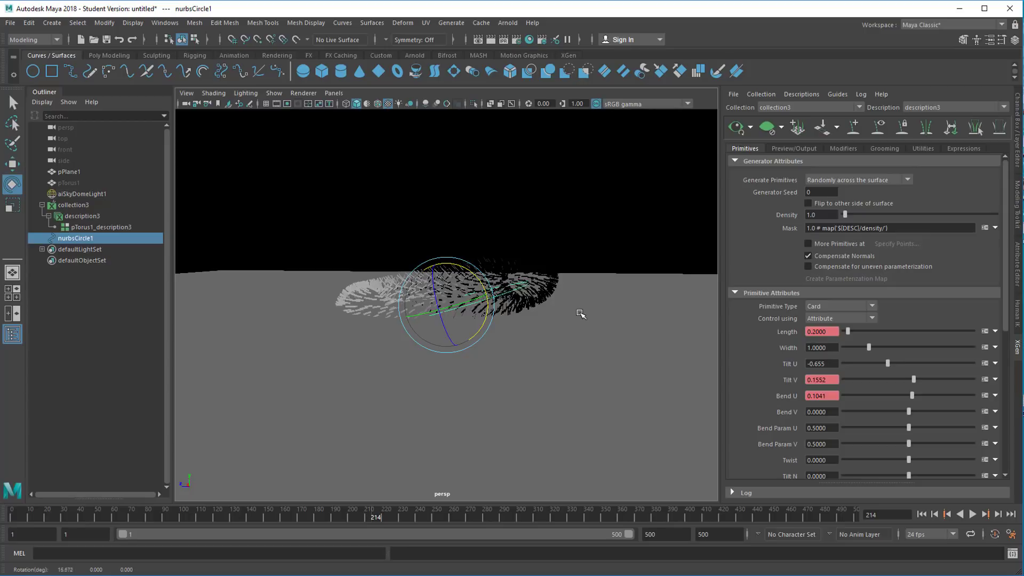
alt+drag(510, 374, 619, 411)
key(w)
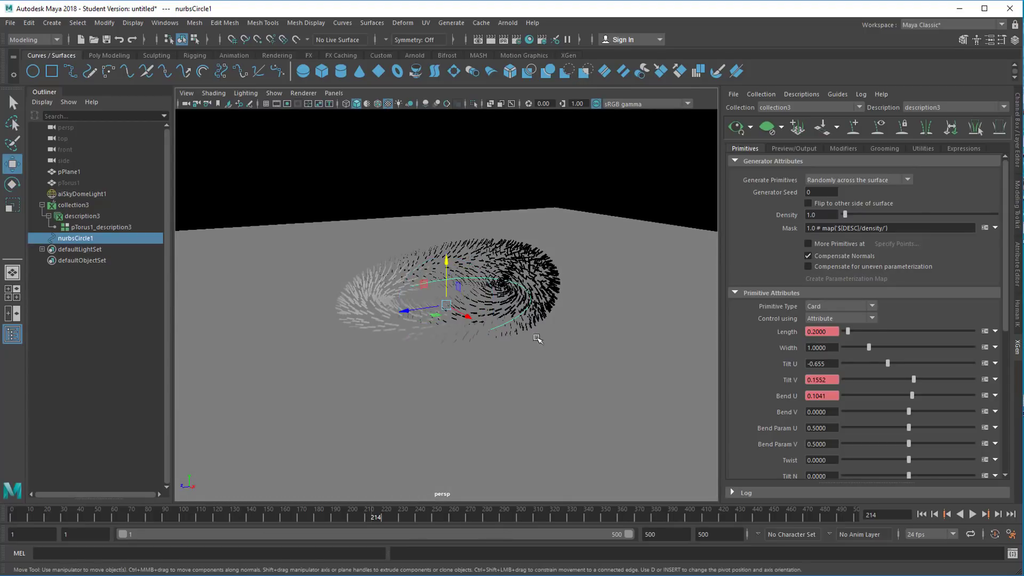
drag(447, 264, 448, 255)
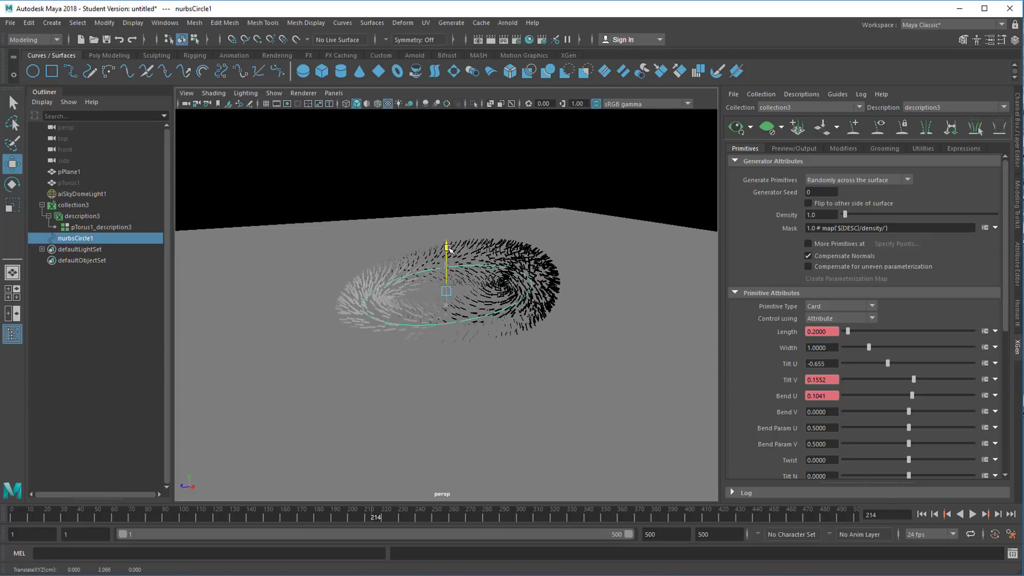
alt+drag(481, 287, 530, 338)
Step: Maximize the front view and create camera1 via Create > Cameras > Camera
key(space)
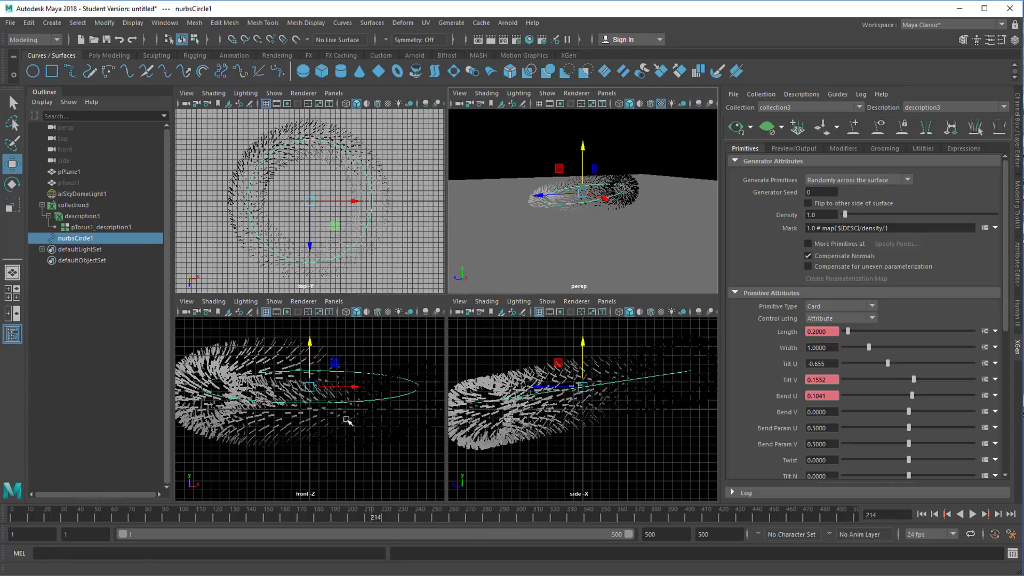
key(space)
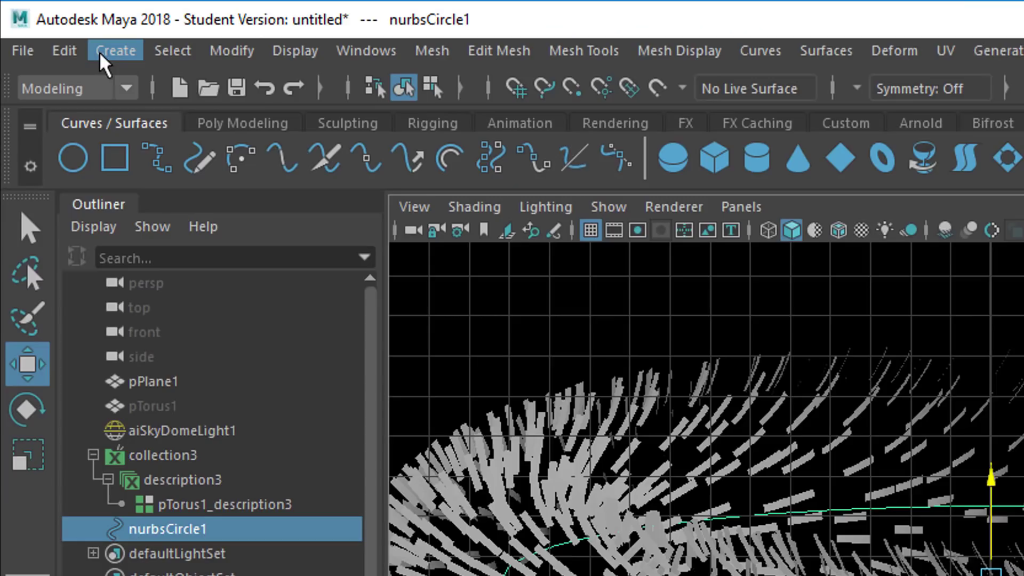
click(52, 23)
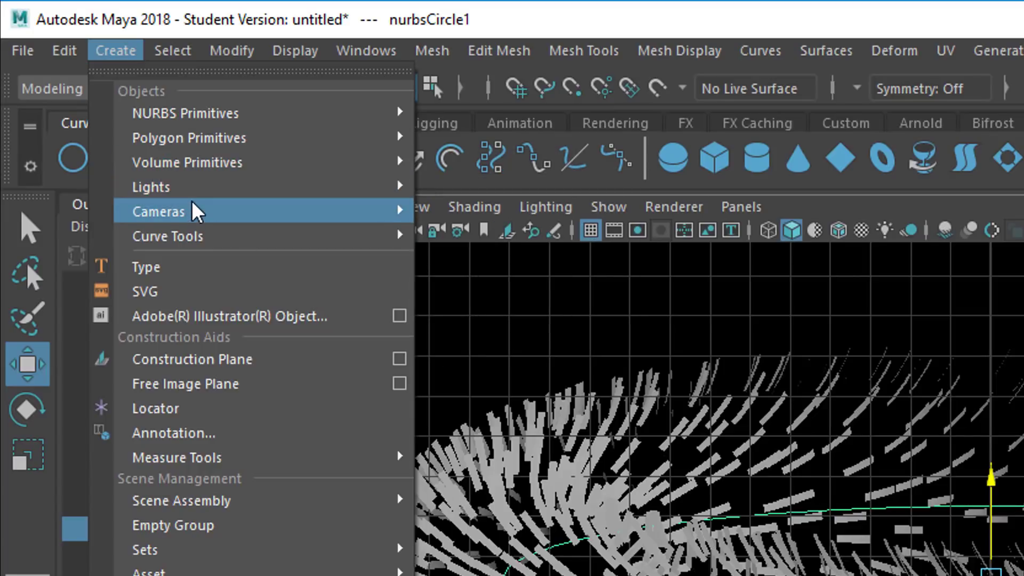
mouse_move(192, 212)
click(504, 234)
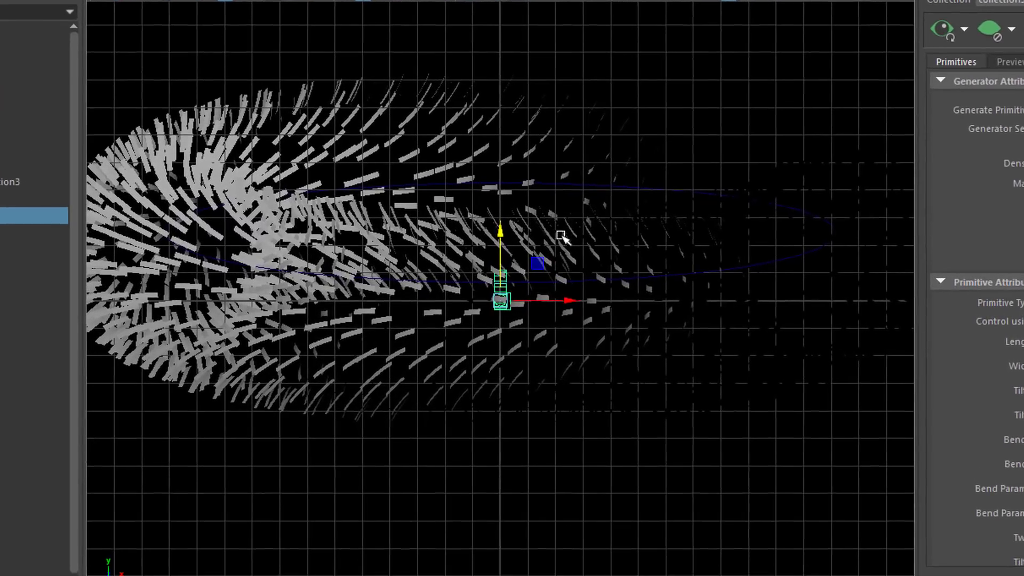
key(space)
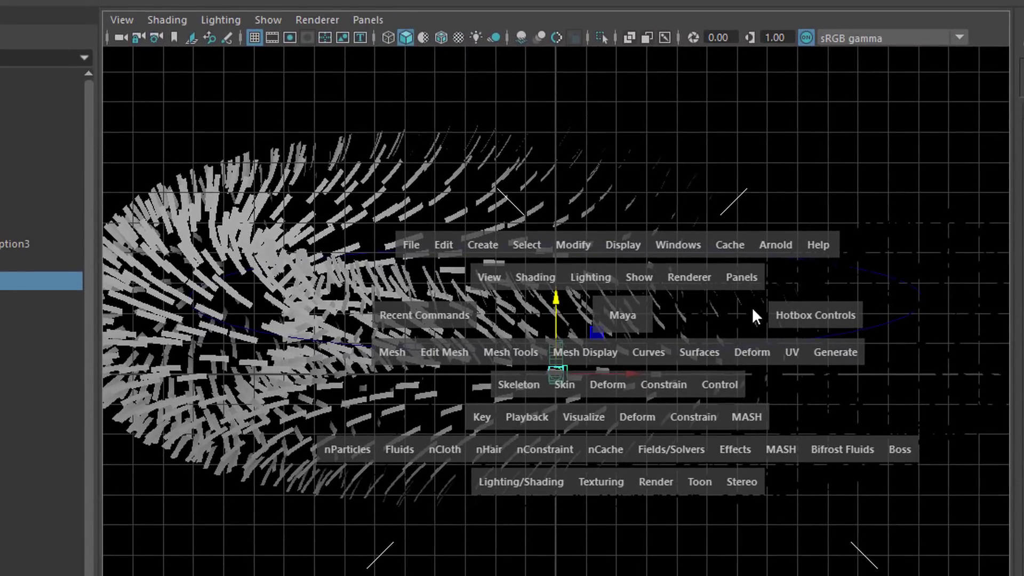
Step: Set one viewport to look through camera1 from the Panels menu
click(744, 278)
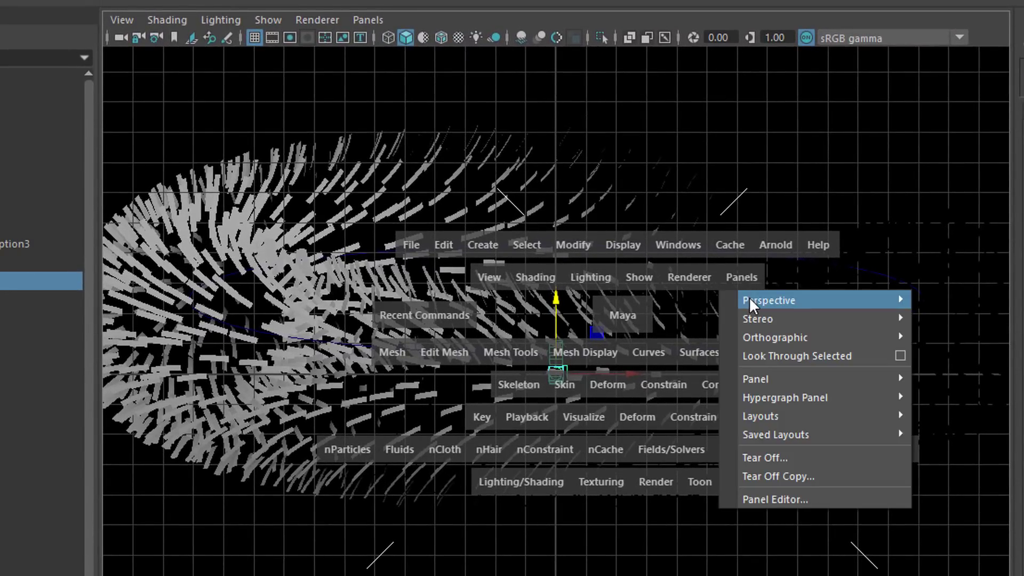
mouse_move(748, 298)
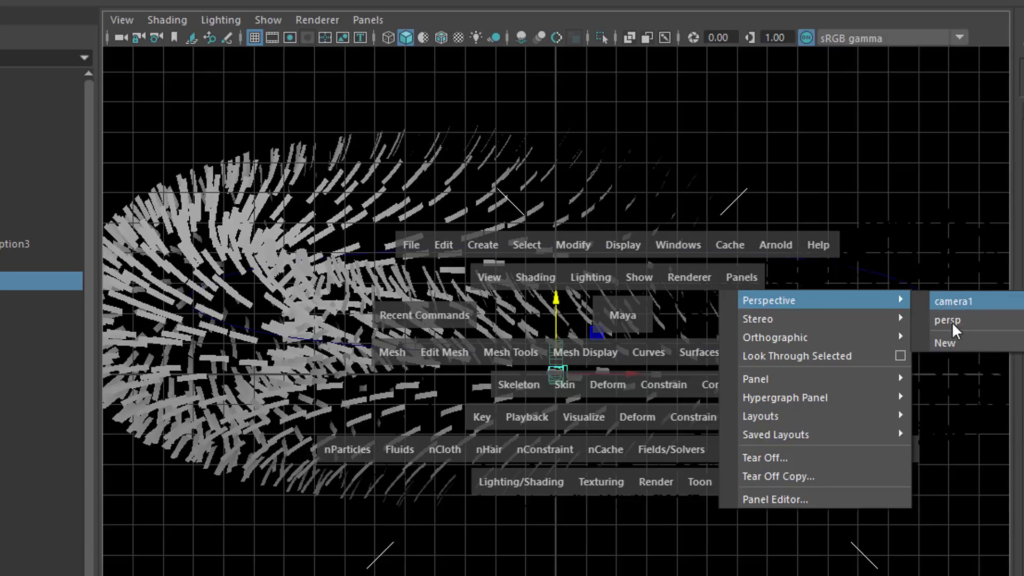
click(978, 302)
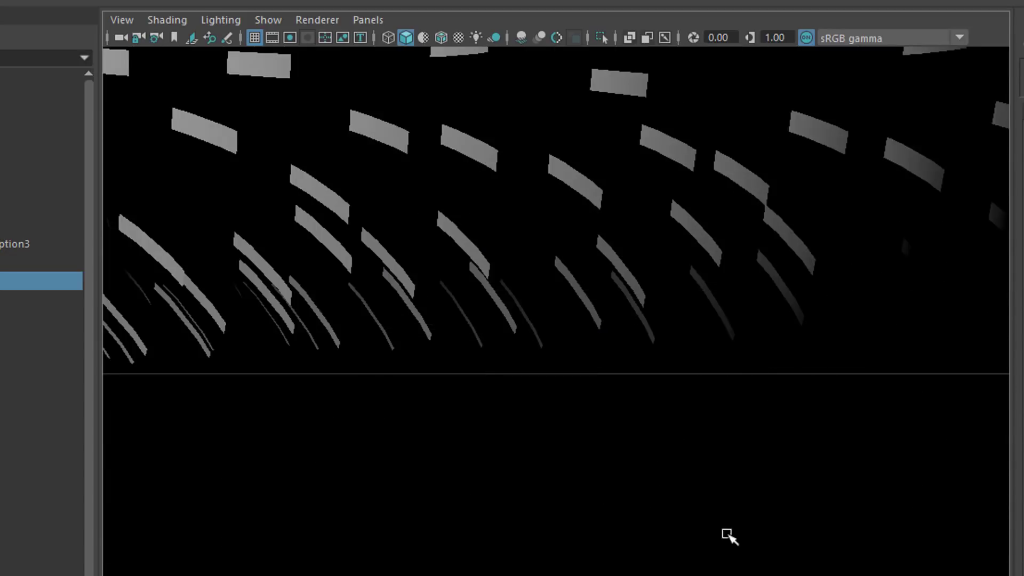
Step: Maximize the perspective view and orbit in close around the fur ring
key(space)
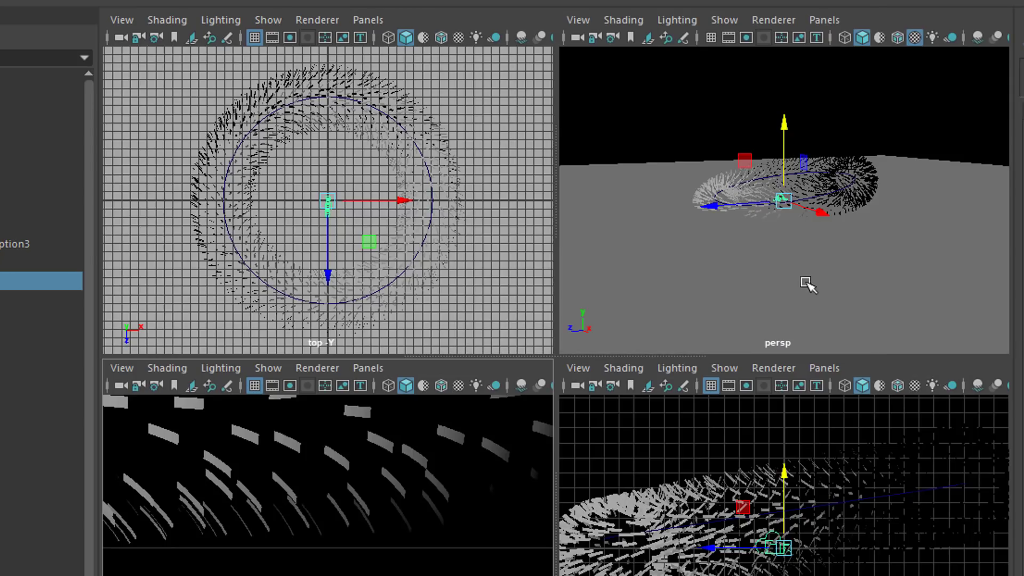
key(space)
alt+drag(686, 375, 752, 475)
alt+right_drag(485, 535, 805, 480)
alt+drag(805, 480, 535, 530)
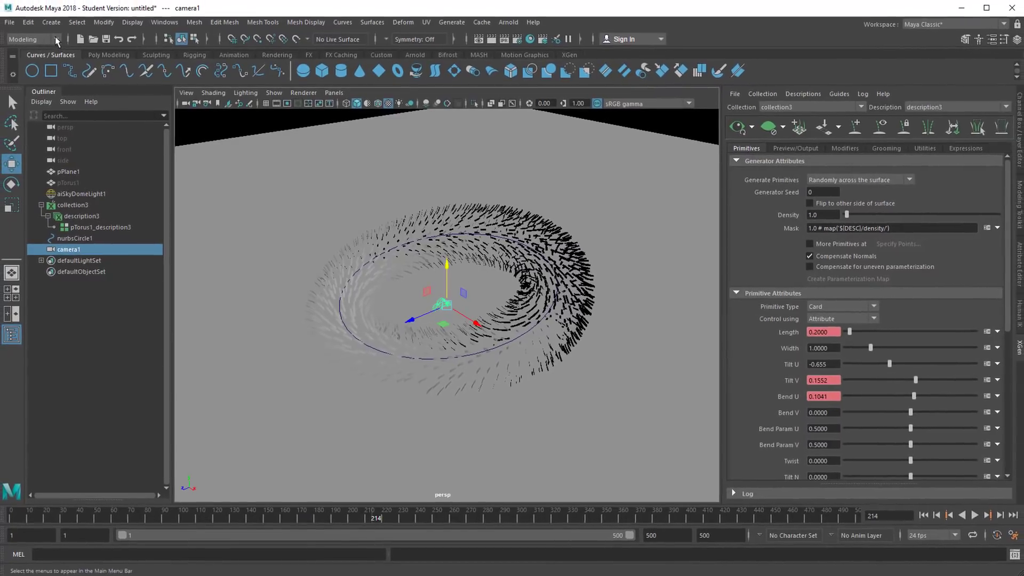
Step: Switch to the Animation menu set and select camera1 together with nurbsCircle1
click(53, 37)
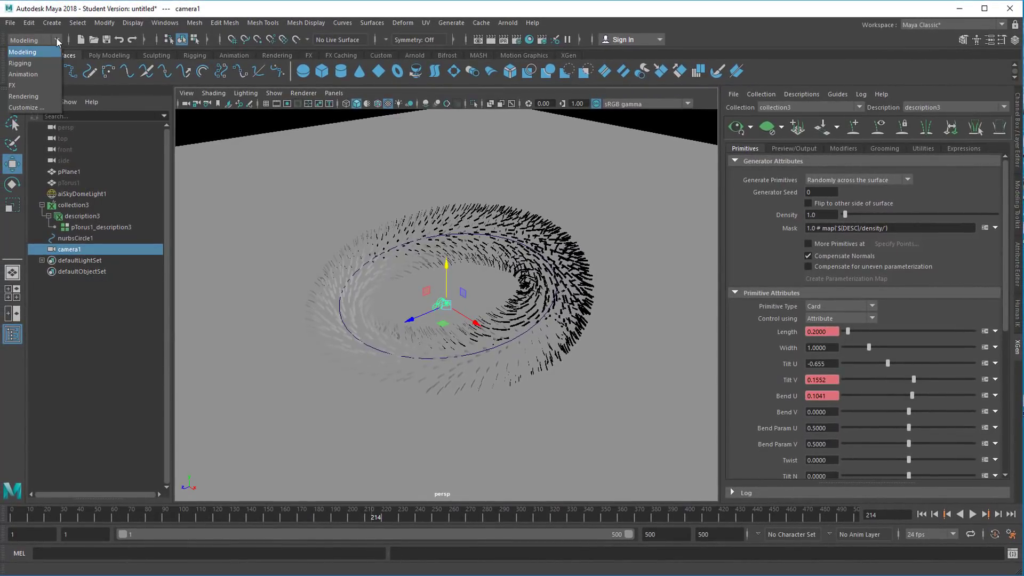
click(24, 75)
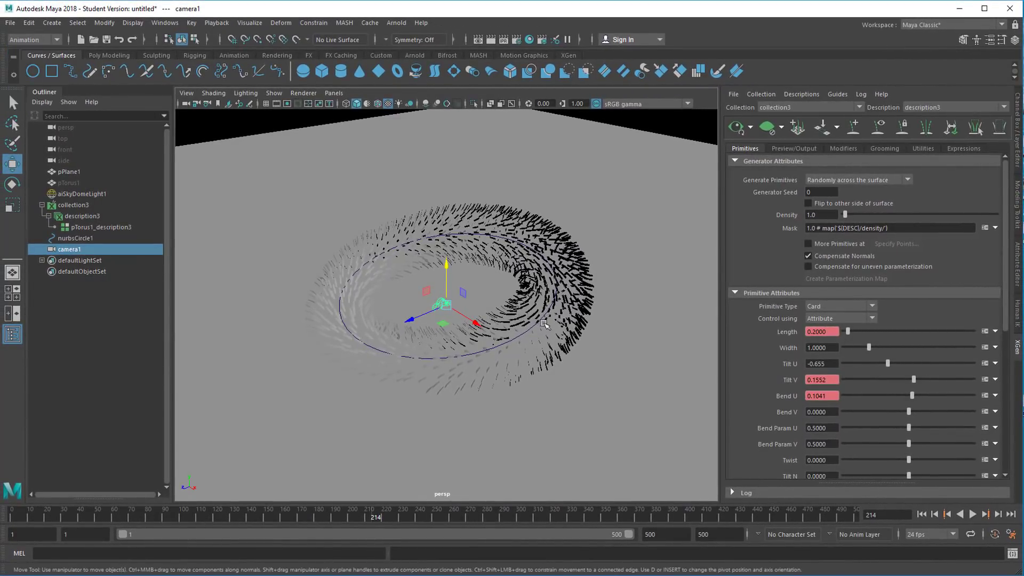
alt+drag(544, 324, 548, 309)
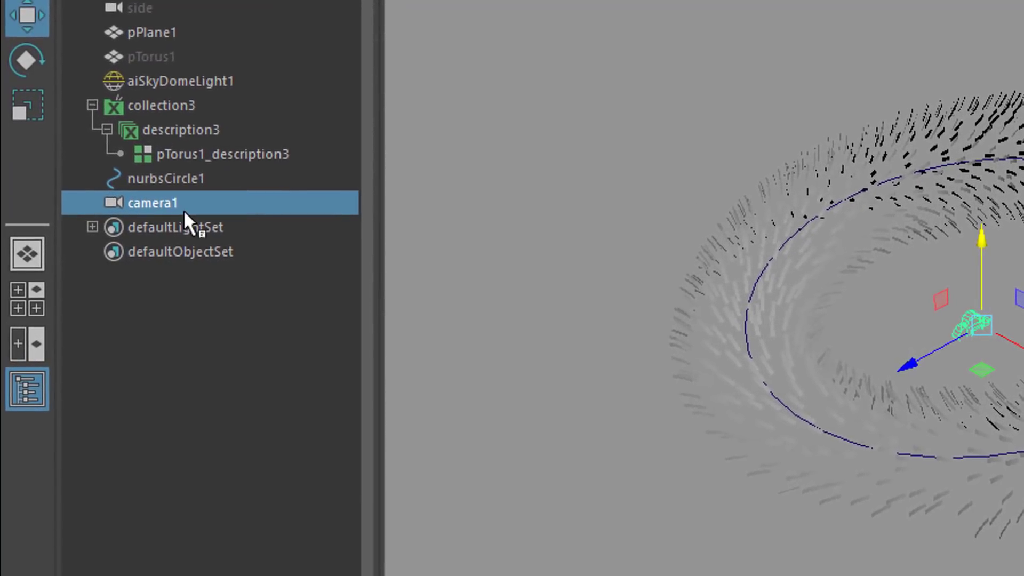
ctrl+click(183, 175)
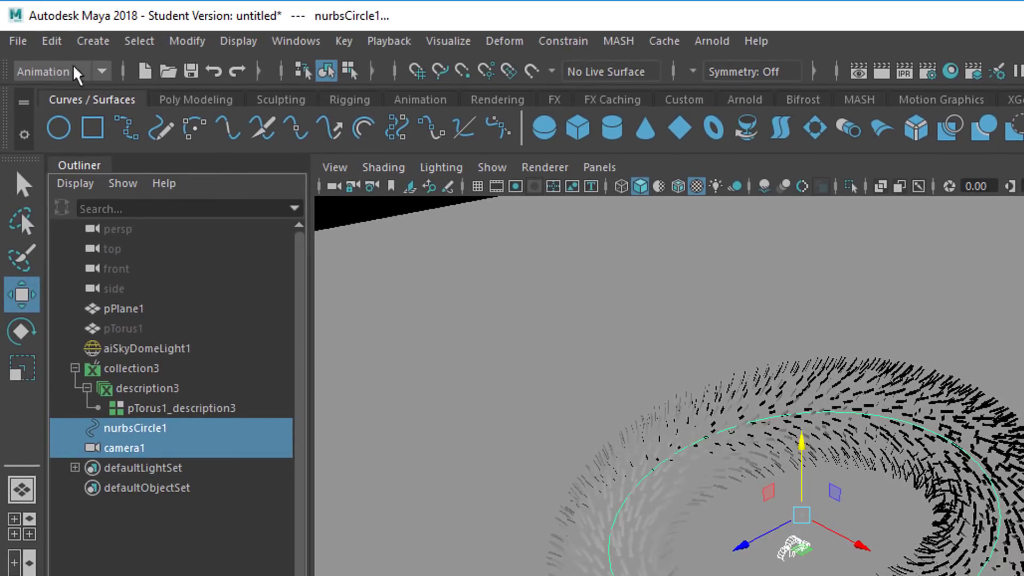
Step: Attach camera1 to nurbsCircle1 with Constrain > Motion Paths > Attach to Motion Path
click(565, 40)
mouse_move(624, 218)
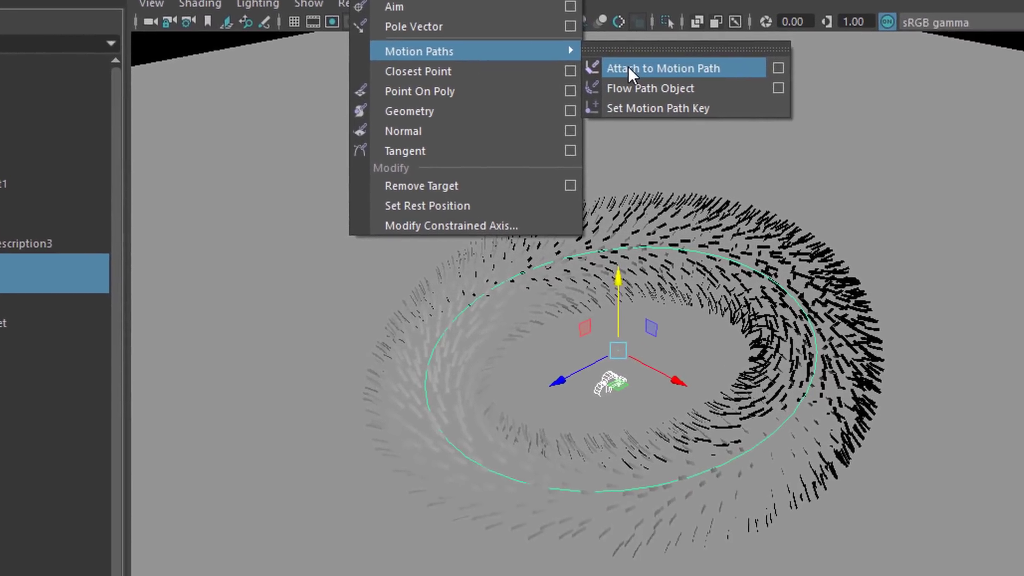
click(735, 165)
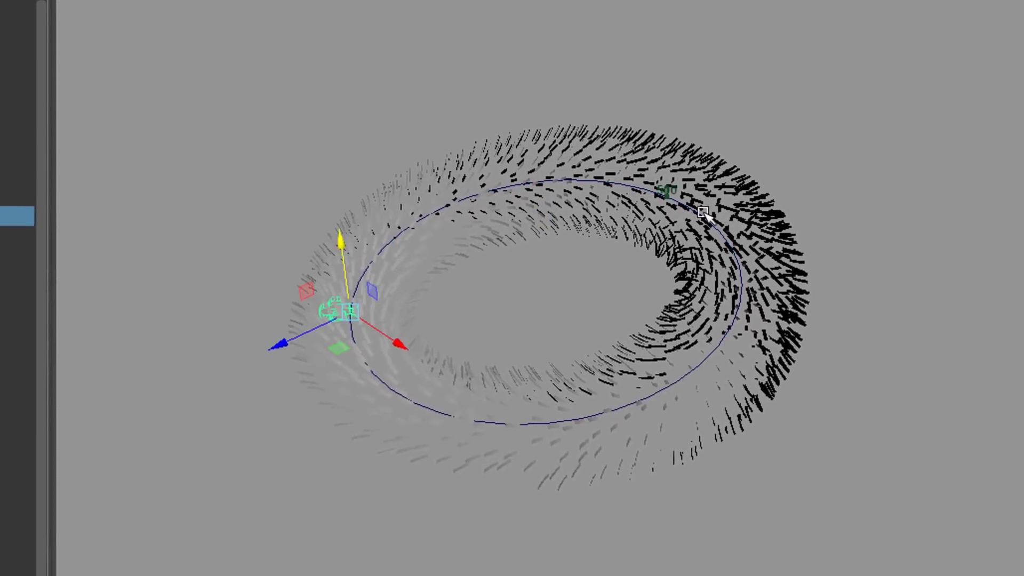
alt+drag(701, 211, 512, 373)
alt+right_drag(482, 341, 542, 326)
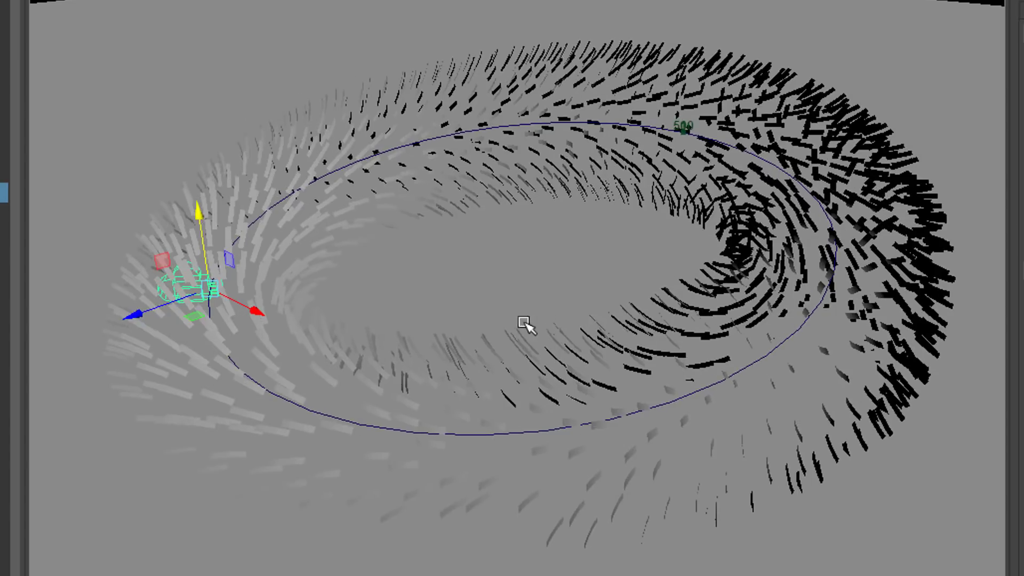
alt+drag(542, 325, 543, 361)
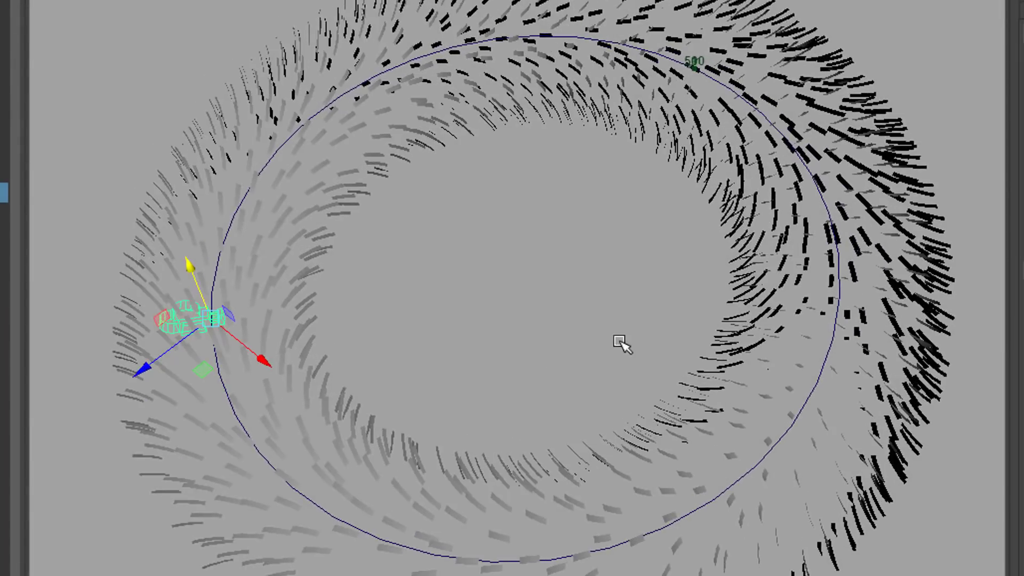
alt+right_drag(618, 342, 545, 301)
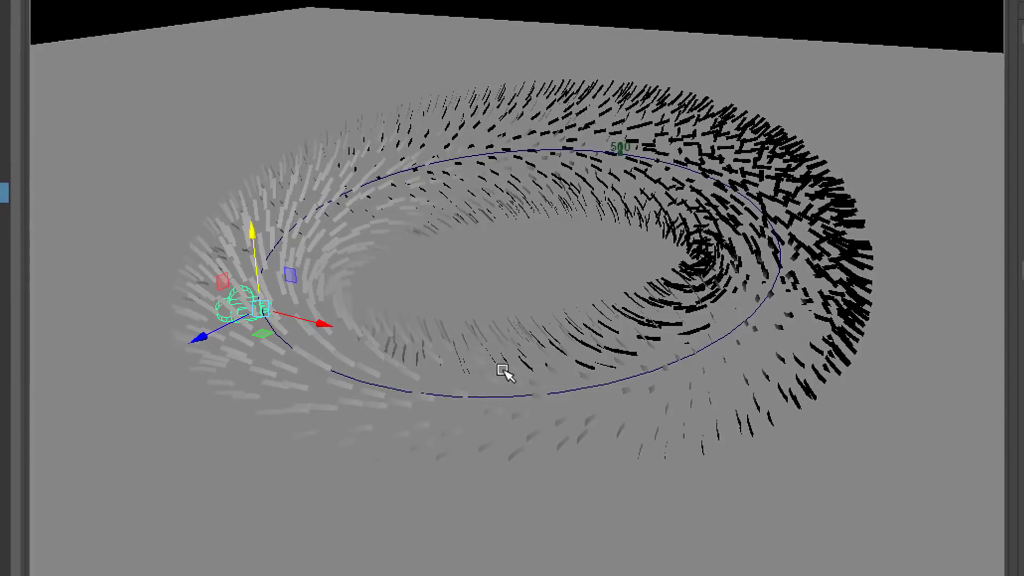
alt+drag(503, 368, 346, 441)
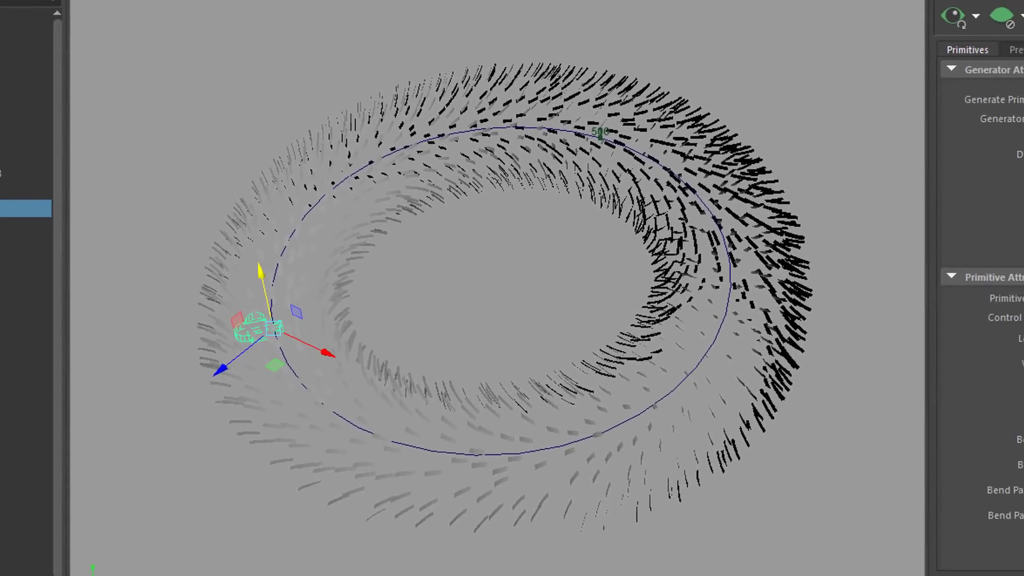
alt+drag(545, 408, 440, 373)
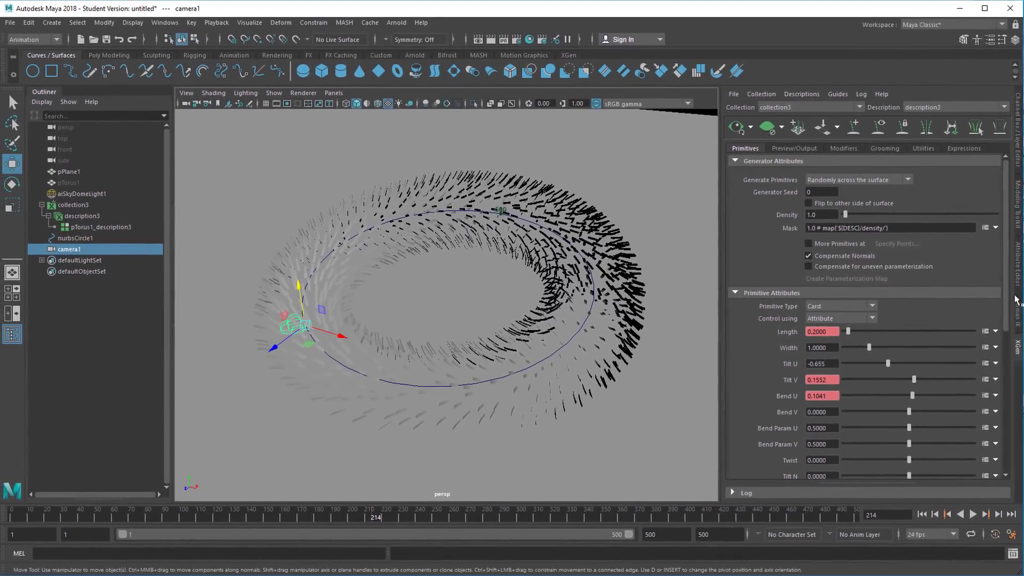
Step: Open camera1's Attribute Editor on the motionPath1 tab
click(1018, 266)
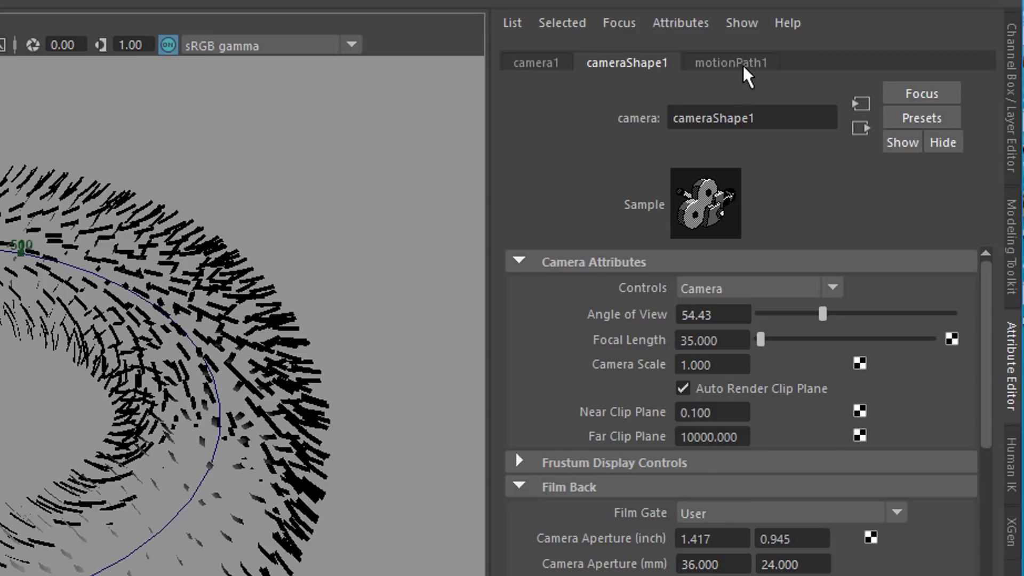
click(738, 63)
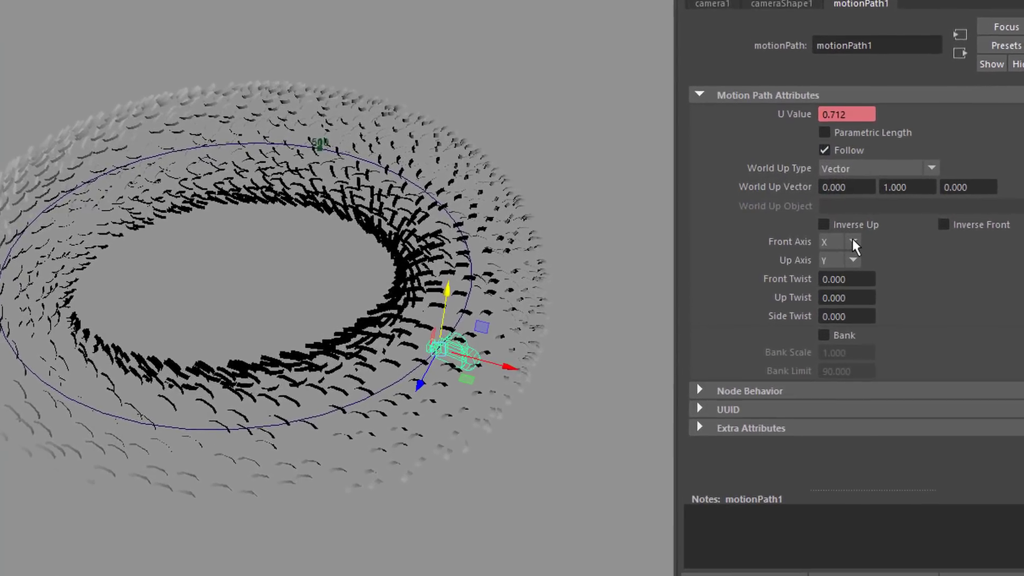
Step: Change motionPath1's Front Axis from X to Z, then stop the preview playback
click(853, 241)
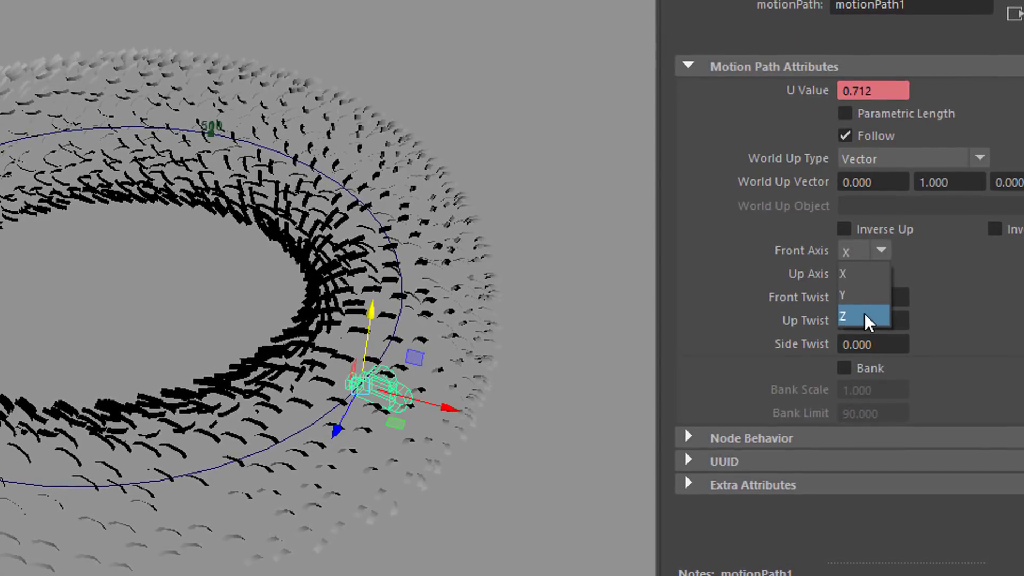
click(867, 316)
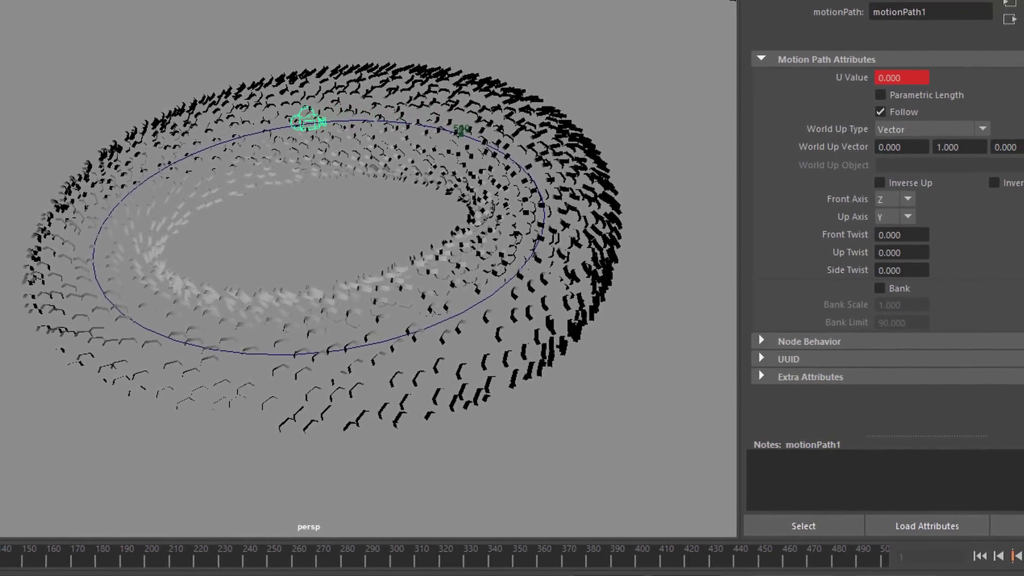
key(Escape)
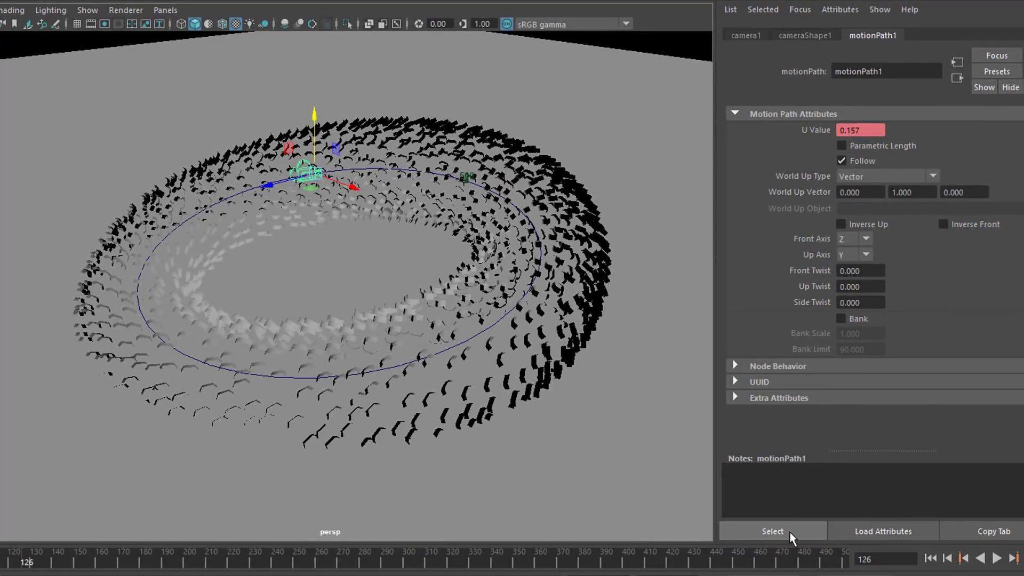
Step: Select motionPath1 and give its U Value curve linear tangents in the Graph Editor
click(773, 531)
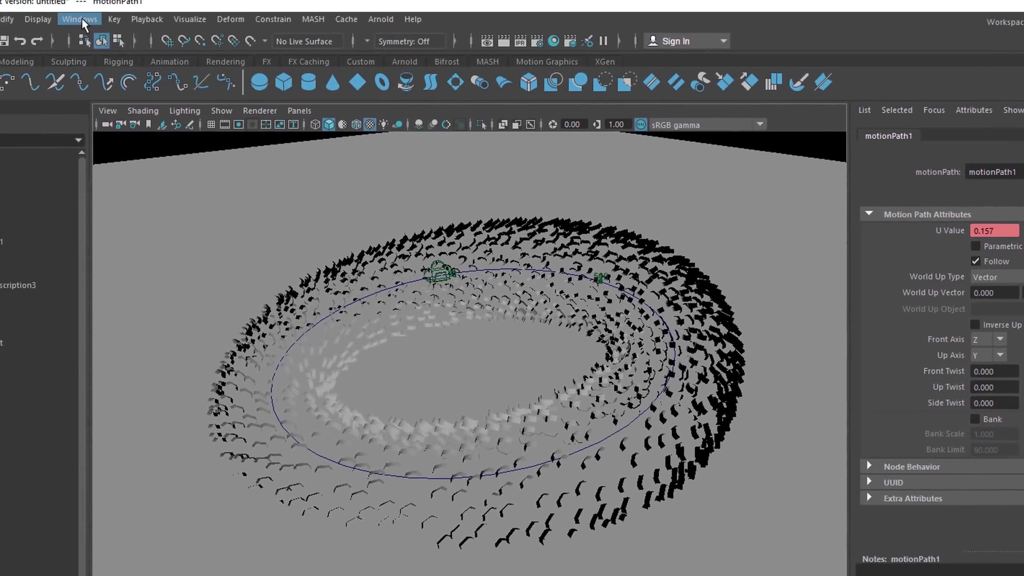
click(82, 20)
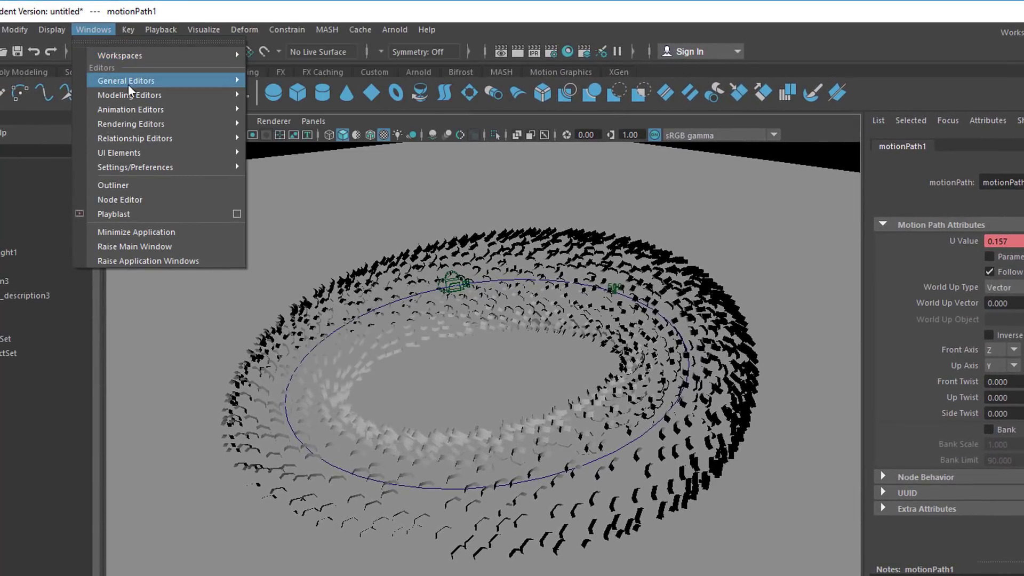
mouse_move(140, 109)
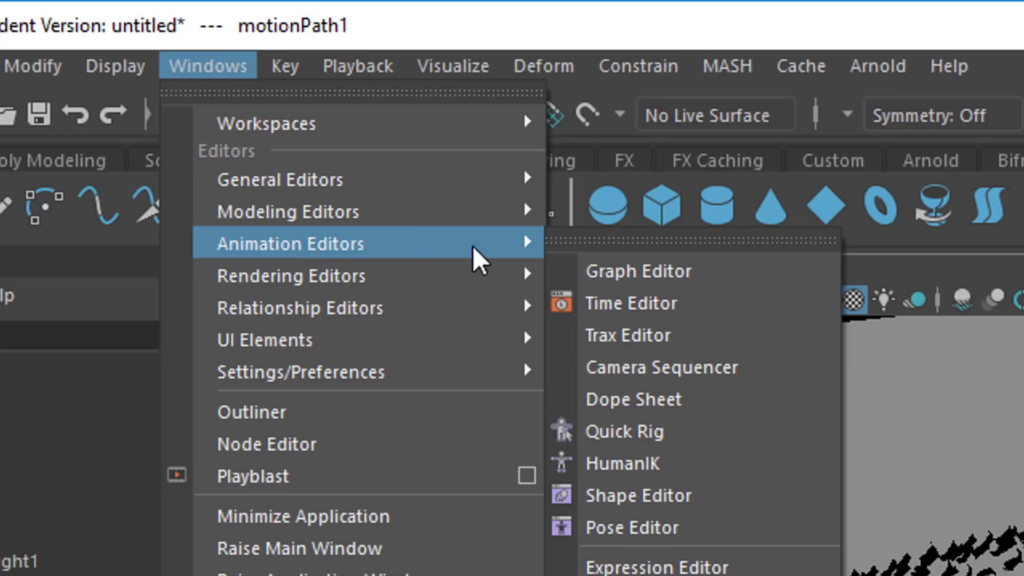
click(658, 272)
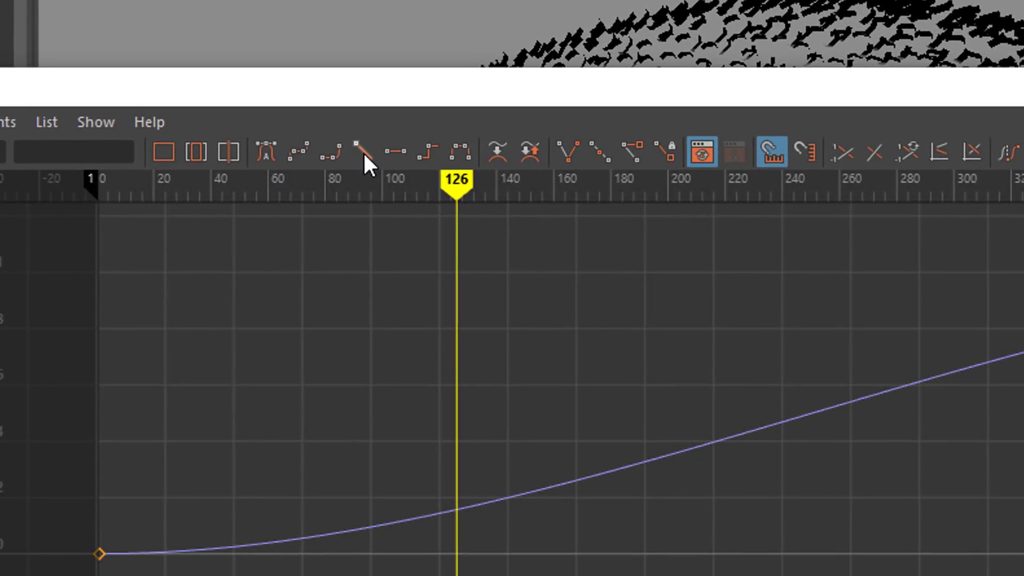
click(363, 152)
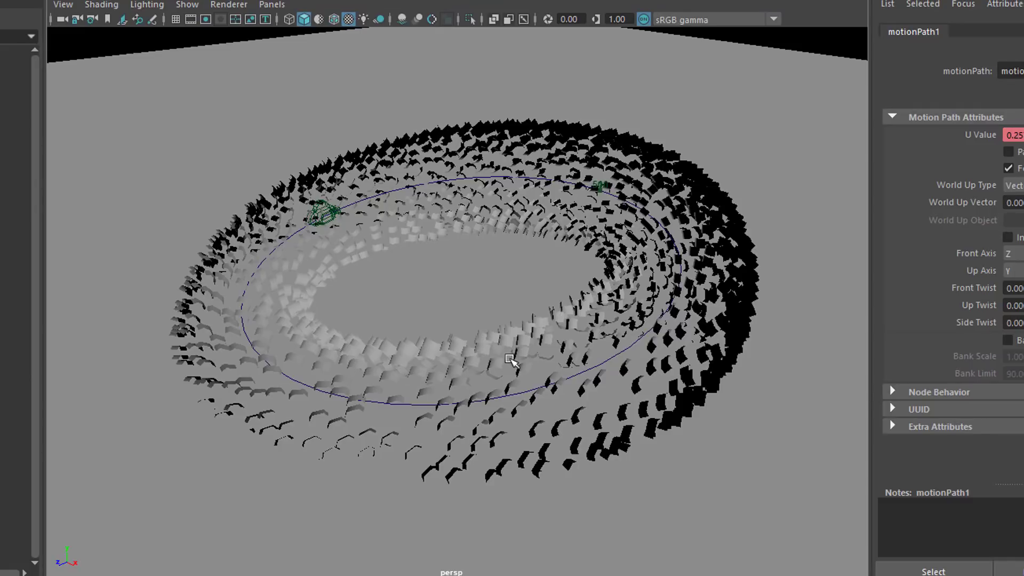
Step: Maximize the camera1 view from the four-view layout and start an interactive Arnold render
key(space)
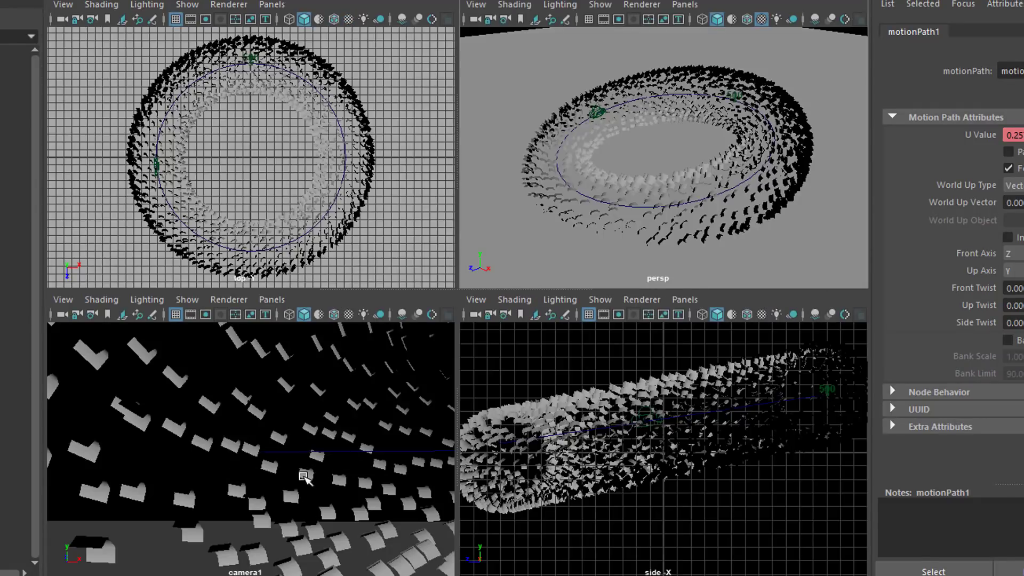
key(space)
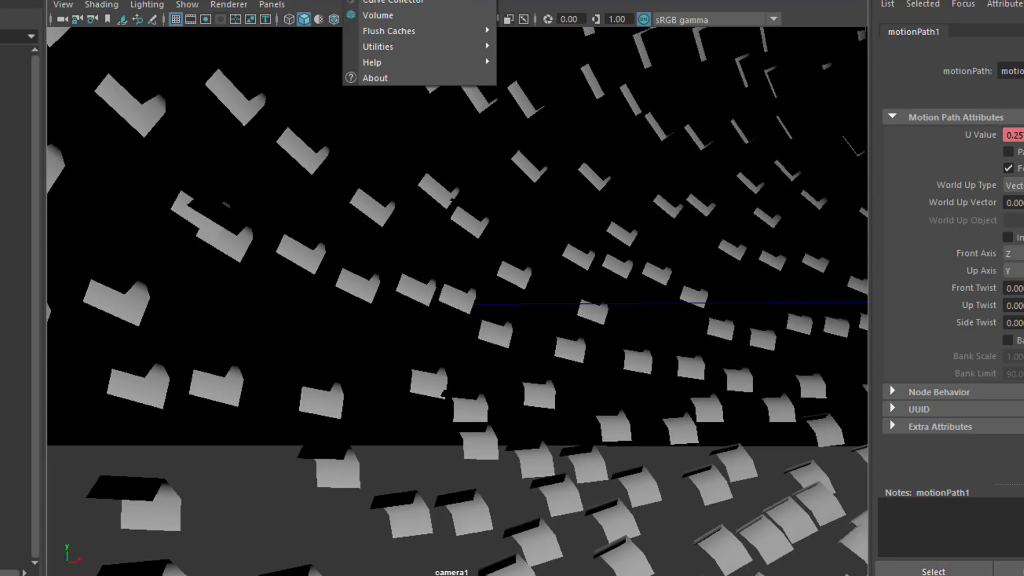
click(393, 1)
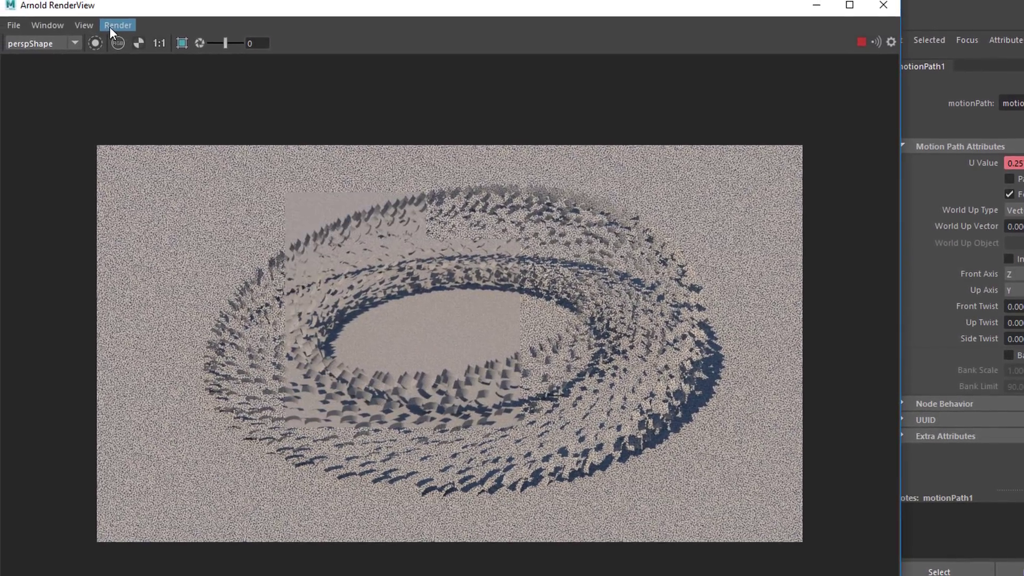
Step: Render through cameraShape1, close the preview, and bring up Render Settings
click(97, 12)
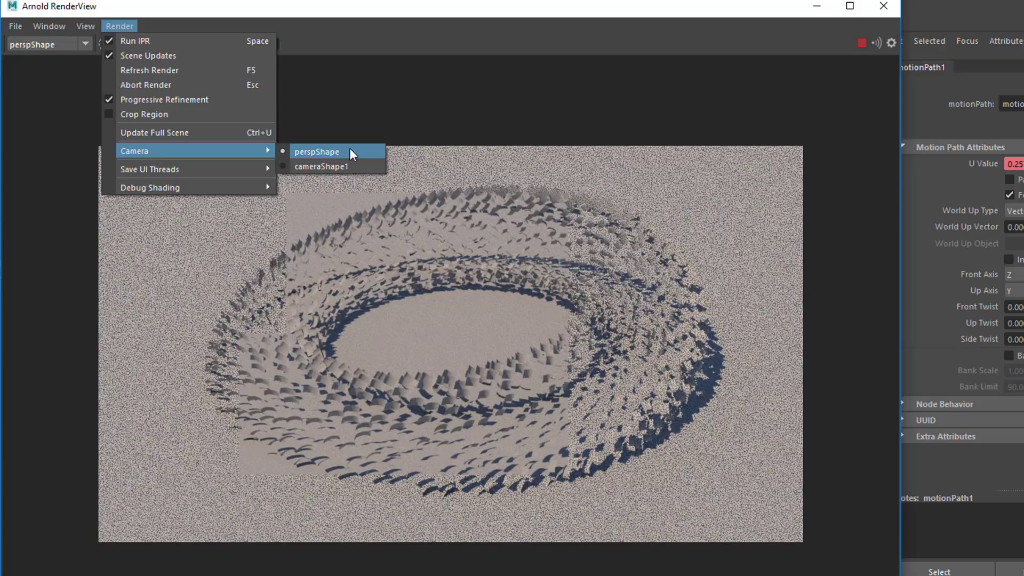
click(344, 166)
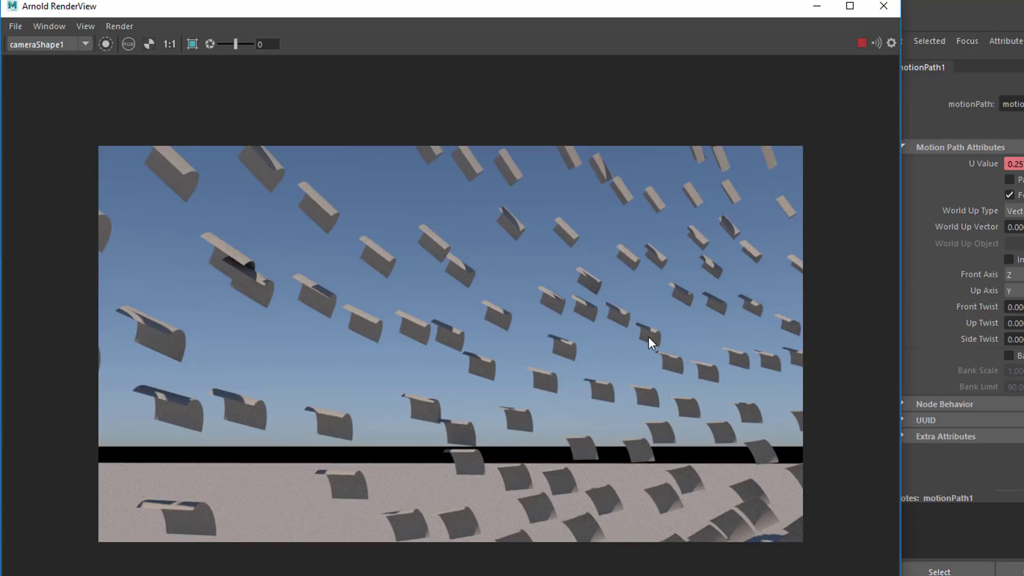
click(882, 8)
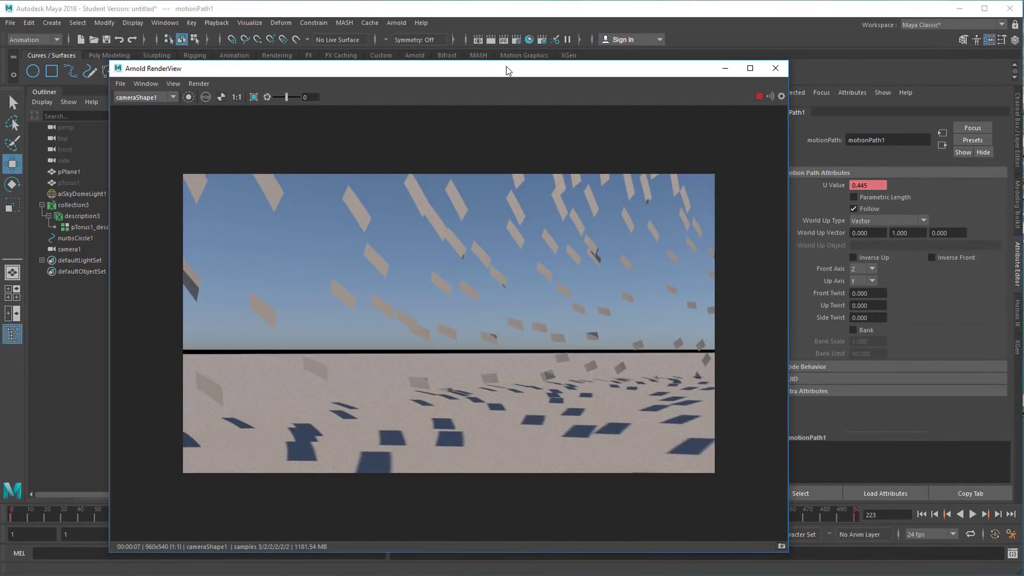
click(516, 41)
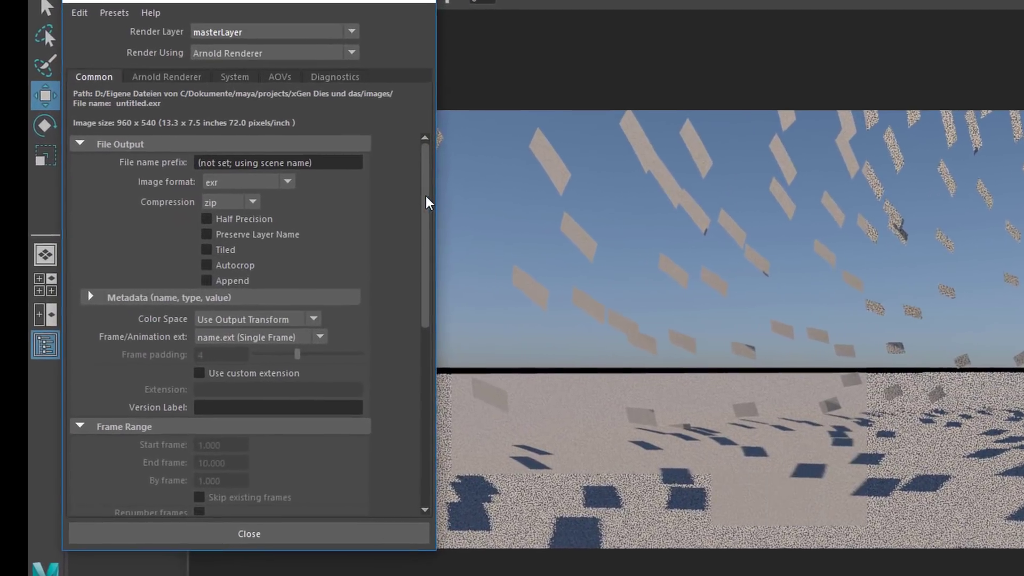
Step: Pick the Full_1280/Screen image size preset, 1280 x 1024, in the Common tab
drag(392, 235, 299, 363)
click(380, 331)
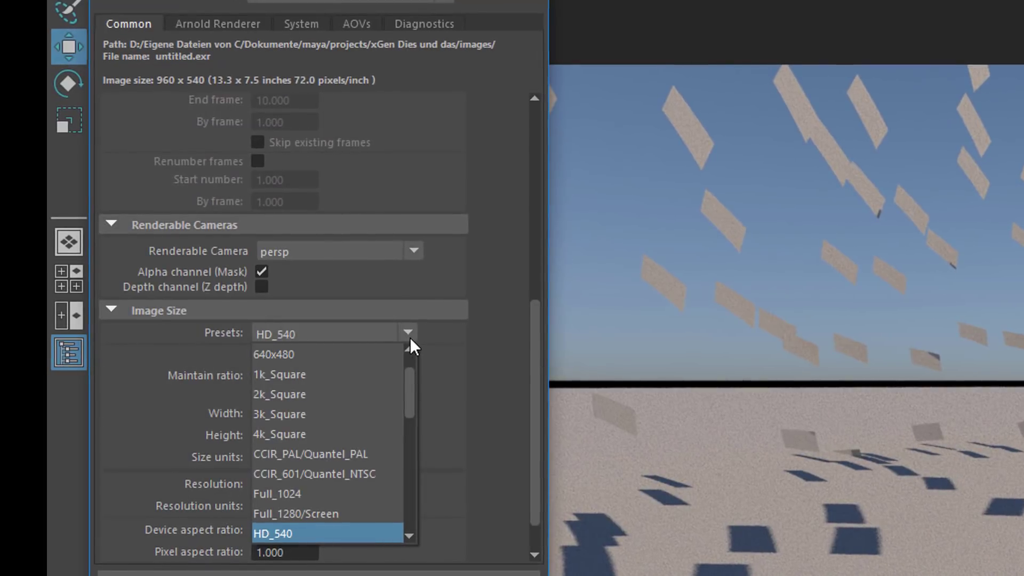
click(341, 513)
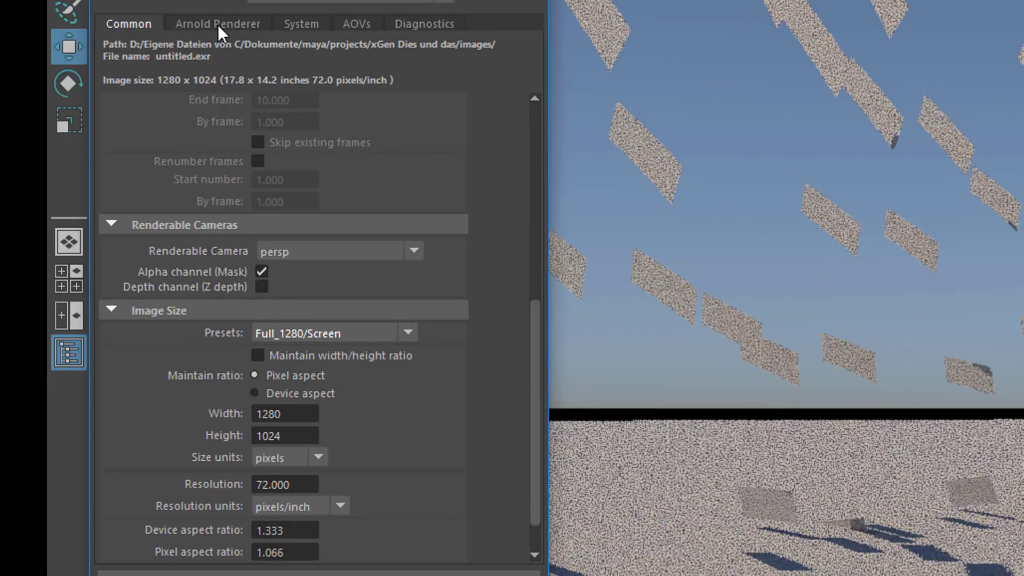
Step: Tick Enable under Motion Blur on the Arnold Renderer tab
click(217, 23)
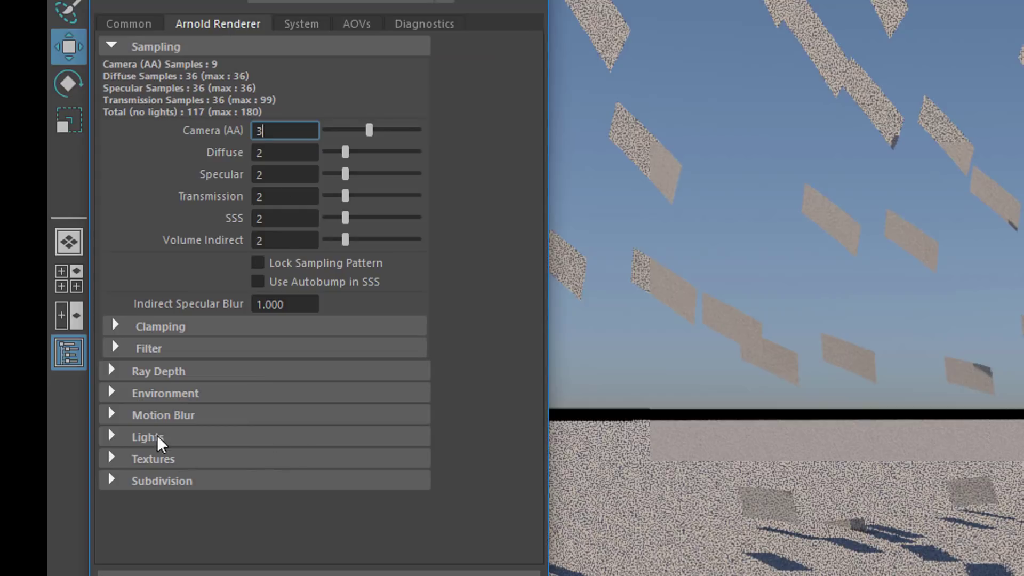
click(111, 415)
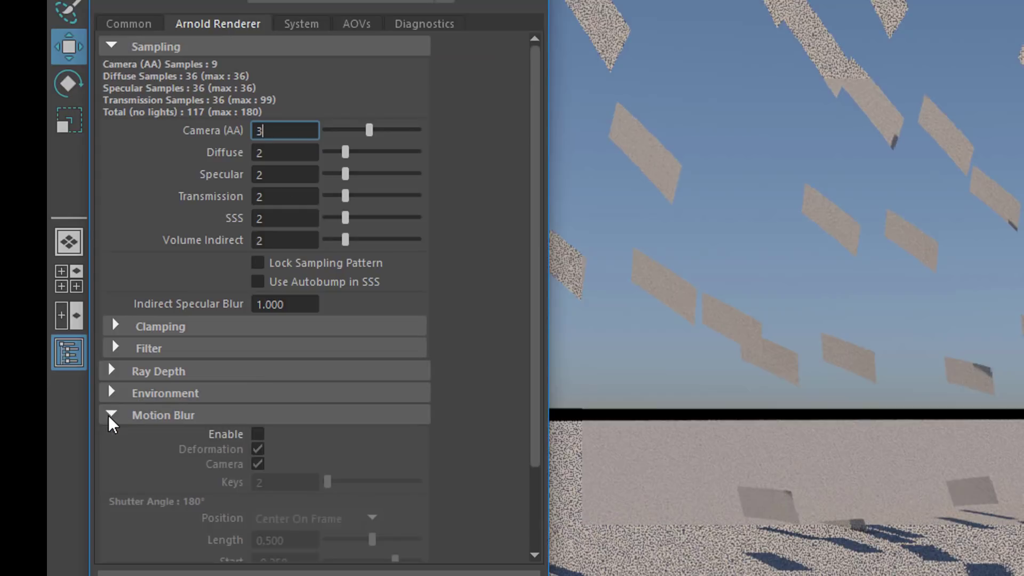
click(258, 435)
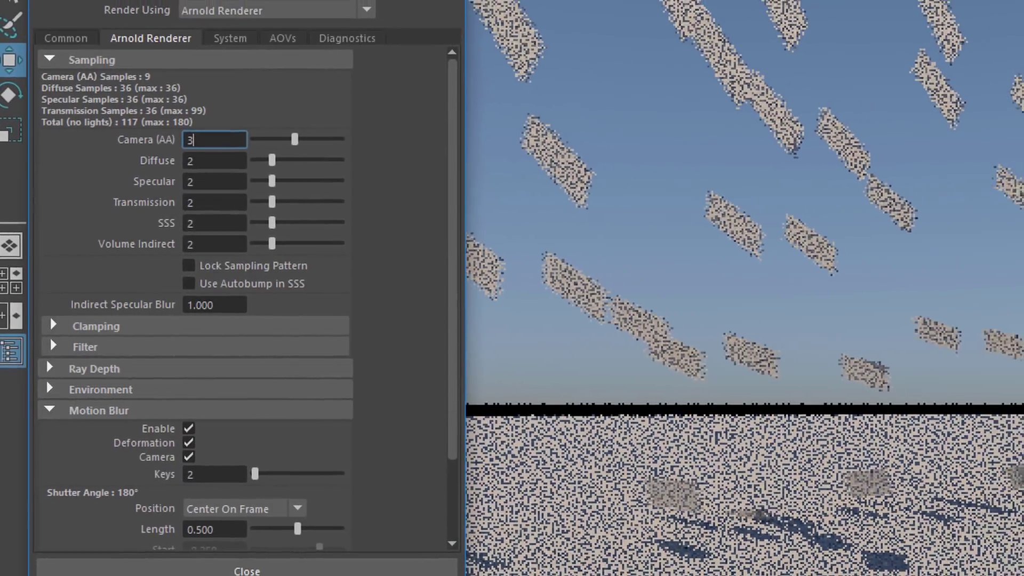